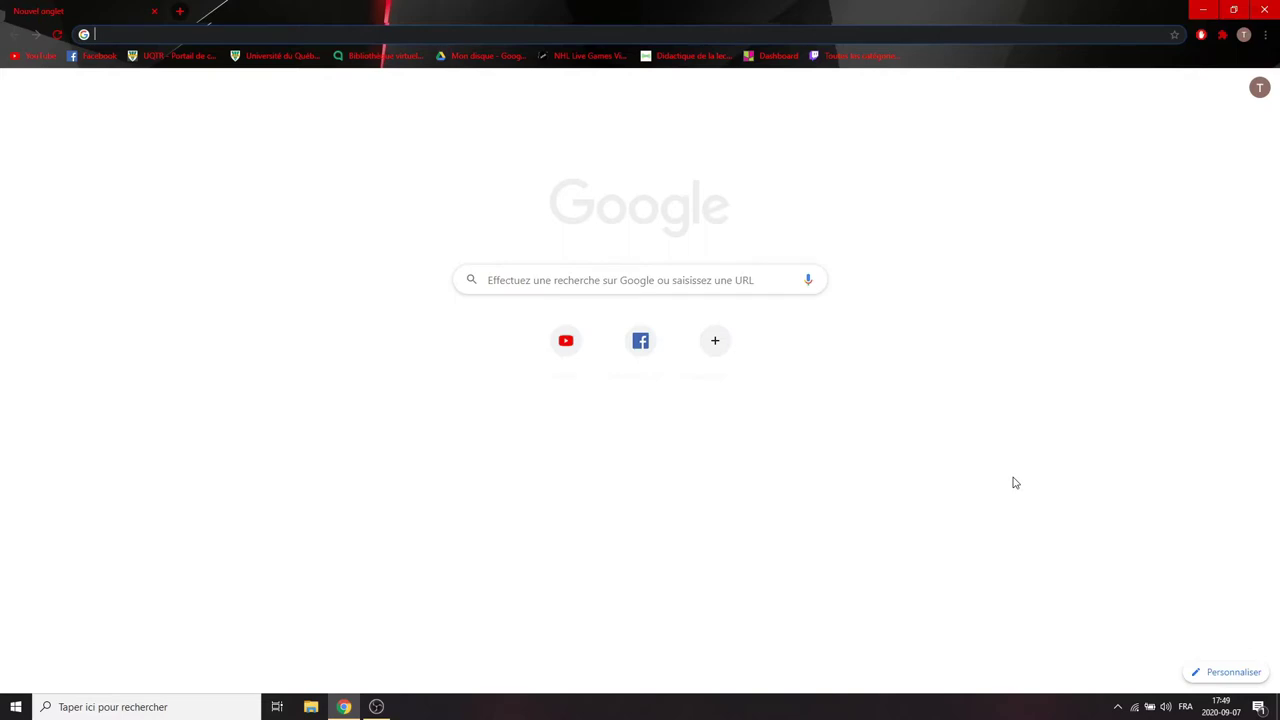
Search the web for "dvd decrypter", open the dvddecrypter.org.uk mirror site and download DVD Decrypter.
text(dvd d)
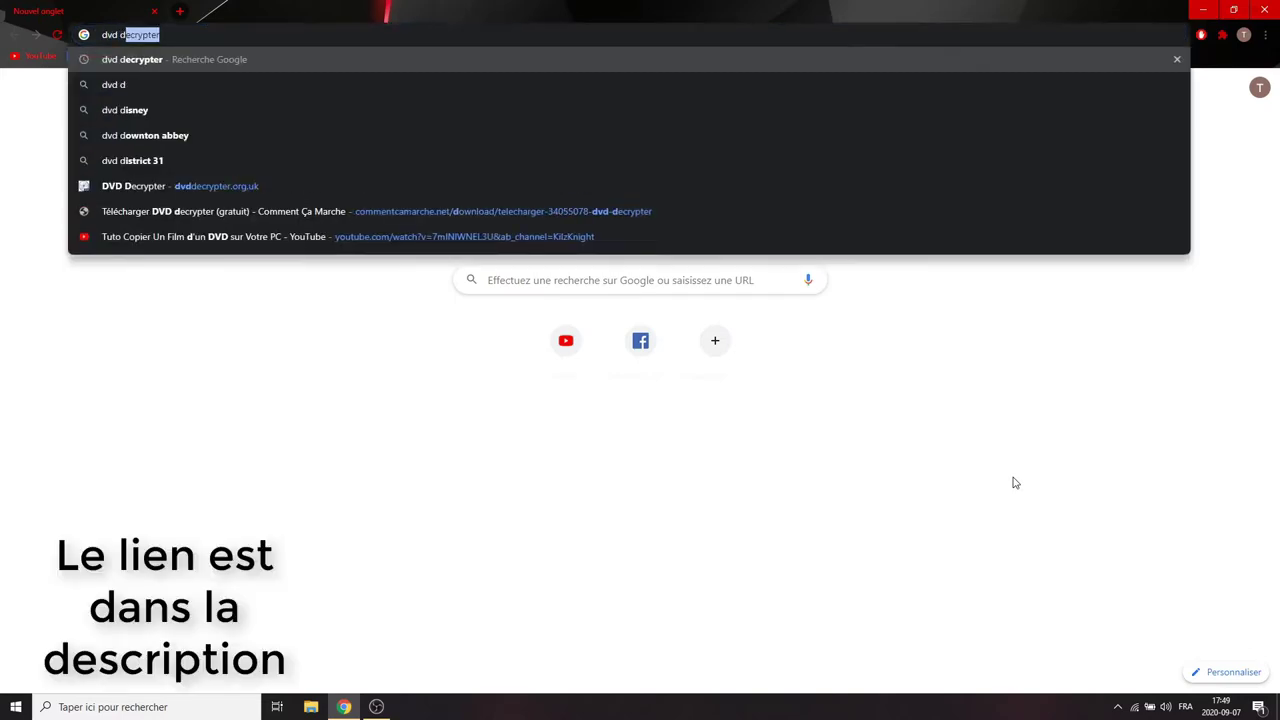
key(Return)
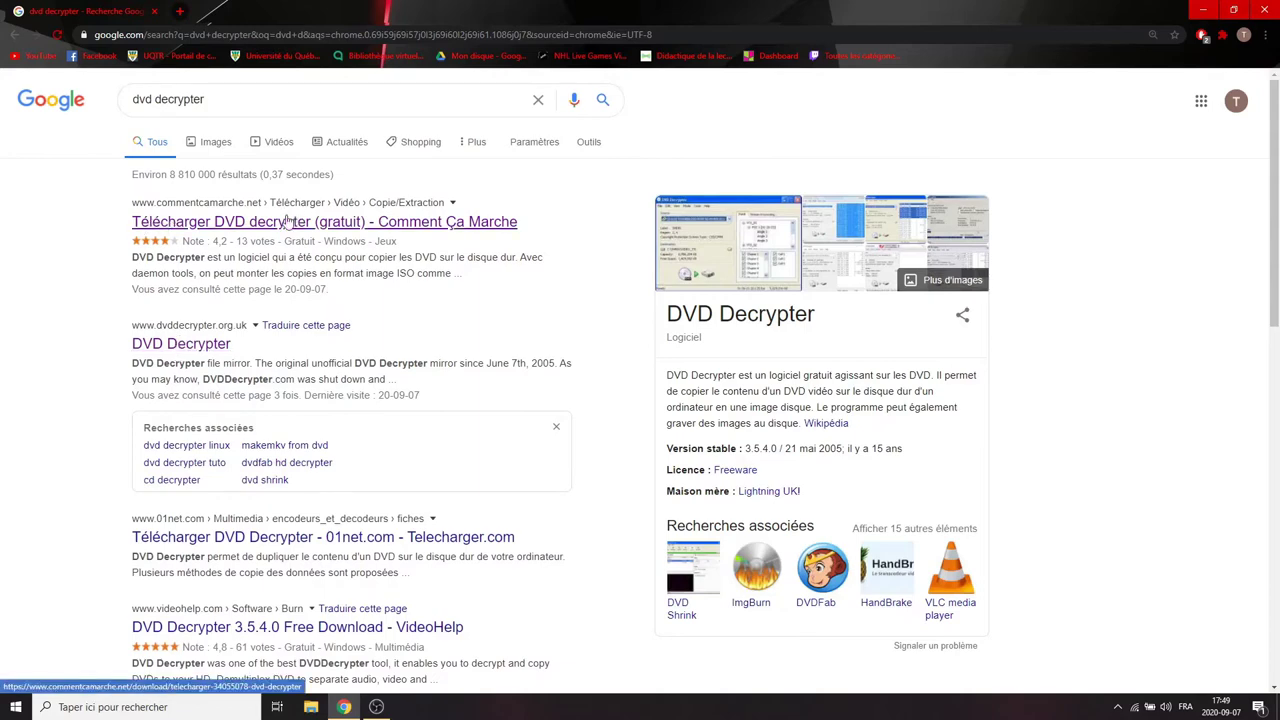
click(197, 344)
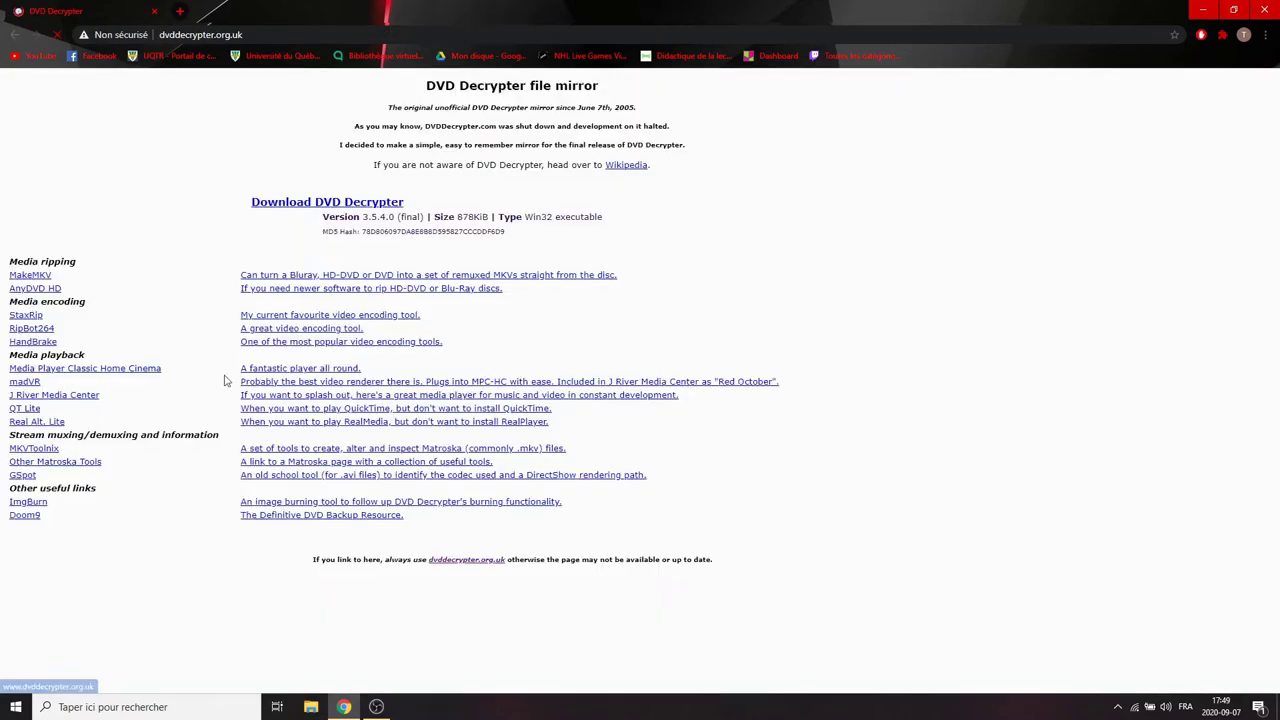
click(312, 210)
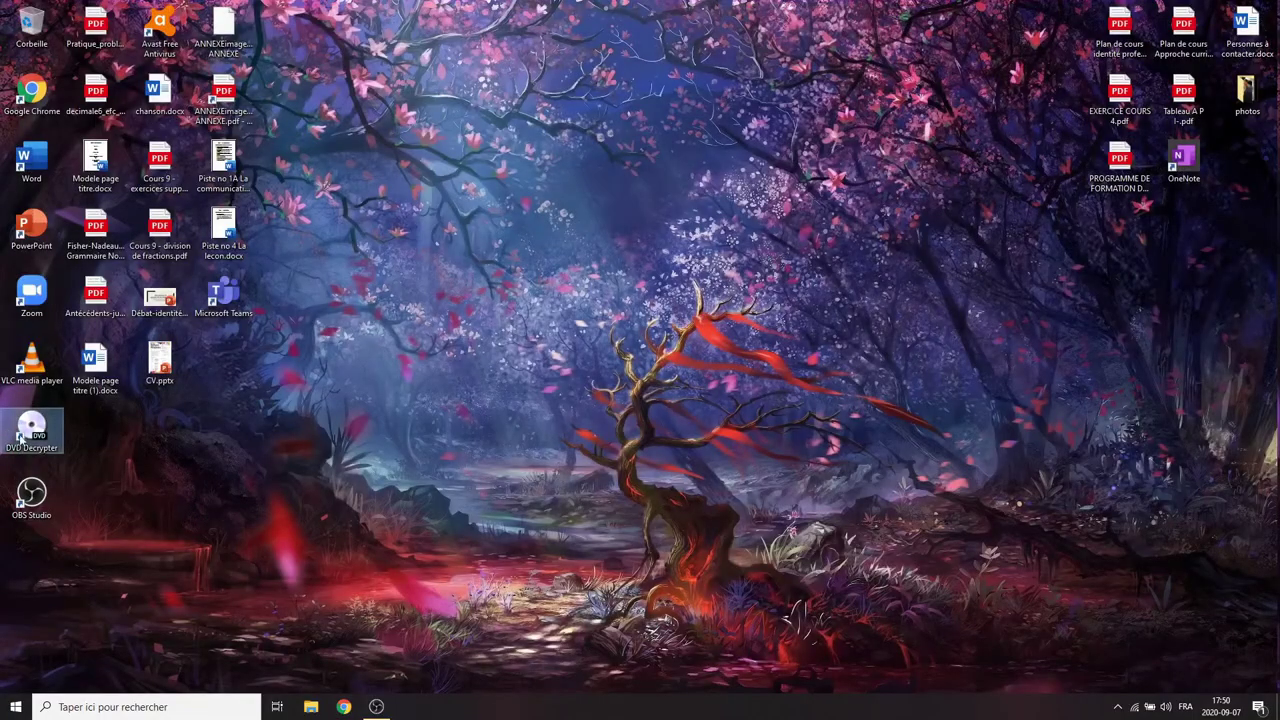
Find the installed DVD Decrypter on the computer by searching "dvd de" and launch it.
click(15, 705)
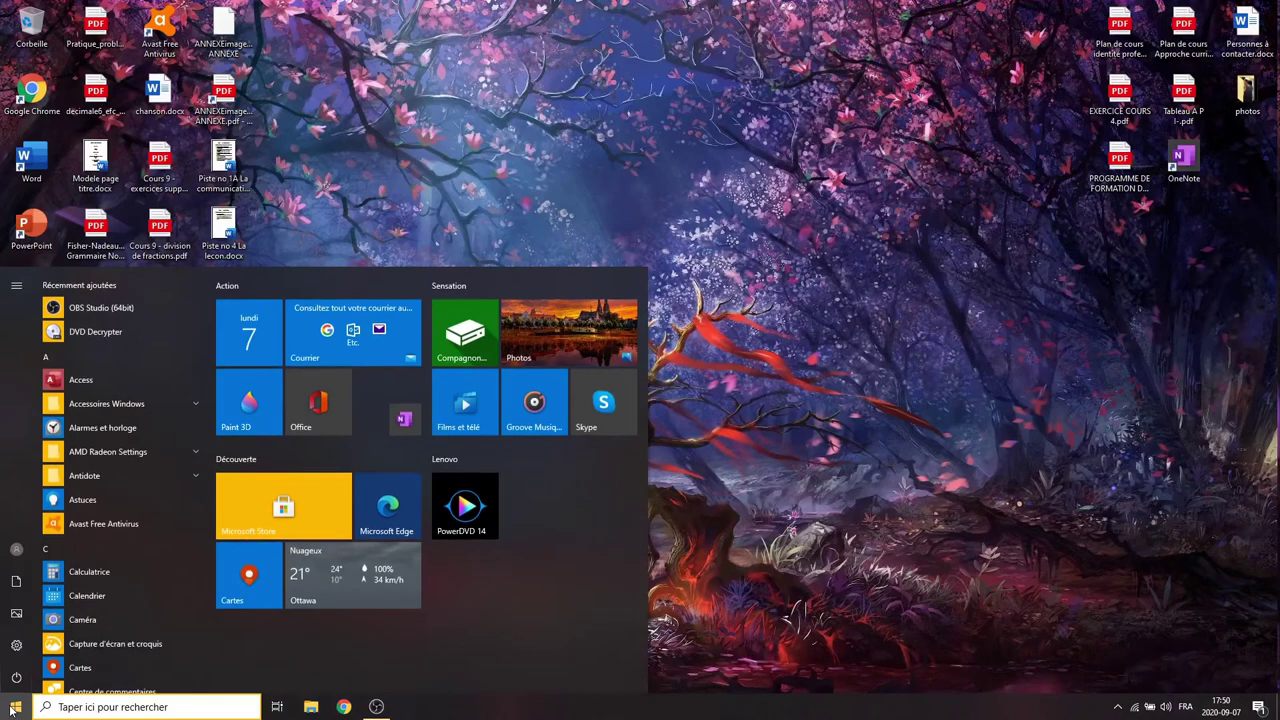
text(dvd de)
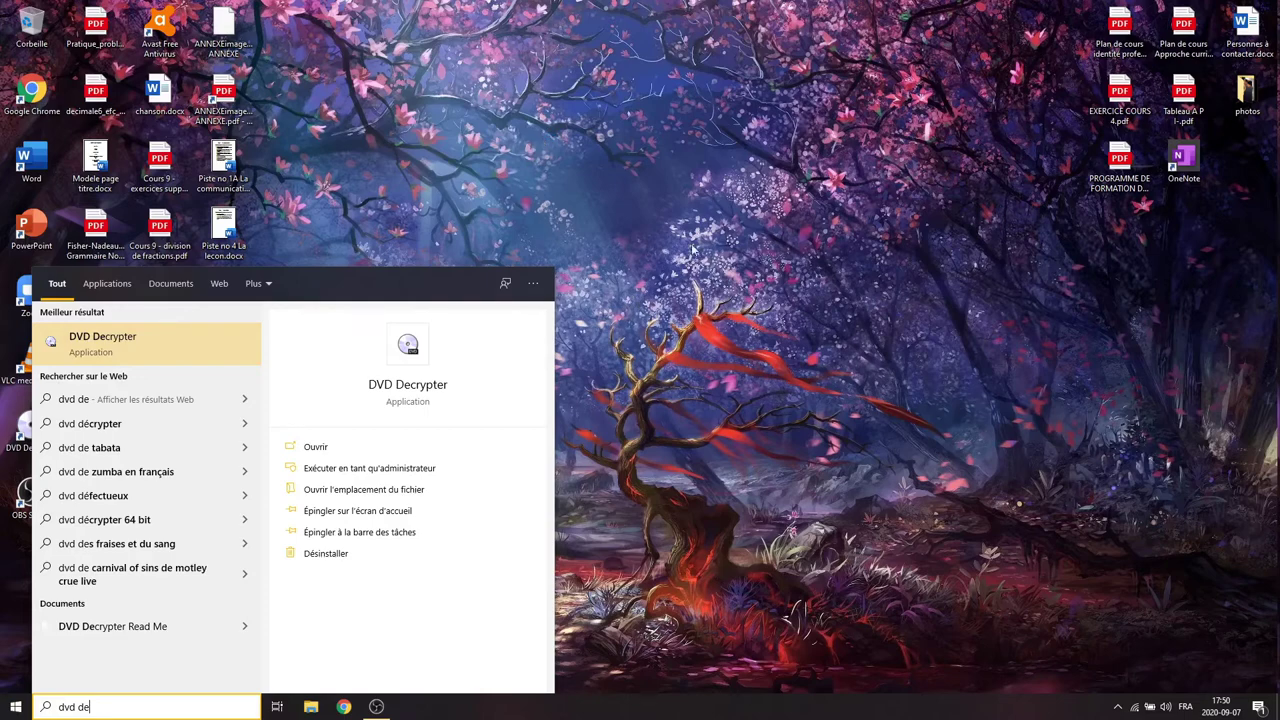
click(166, 337)
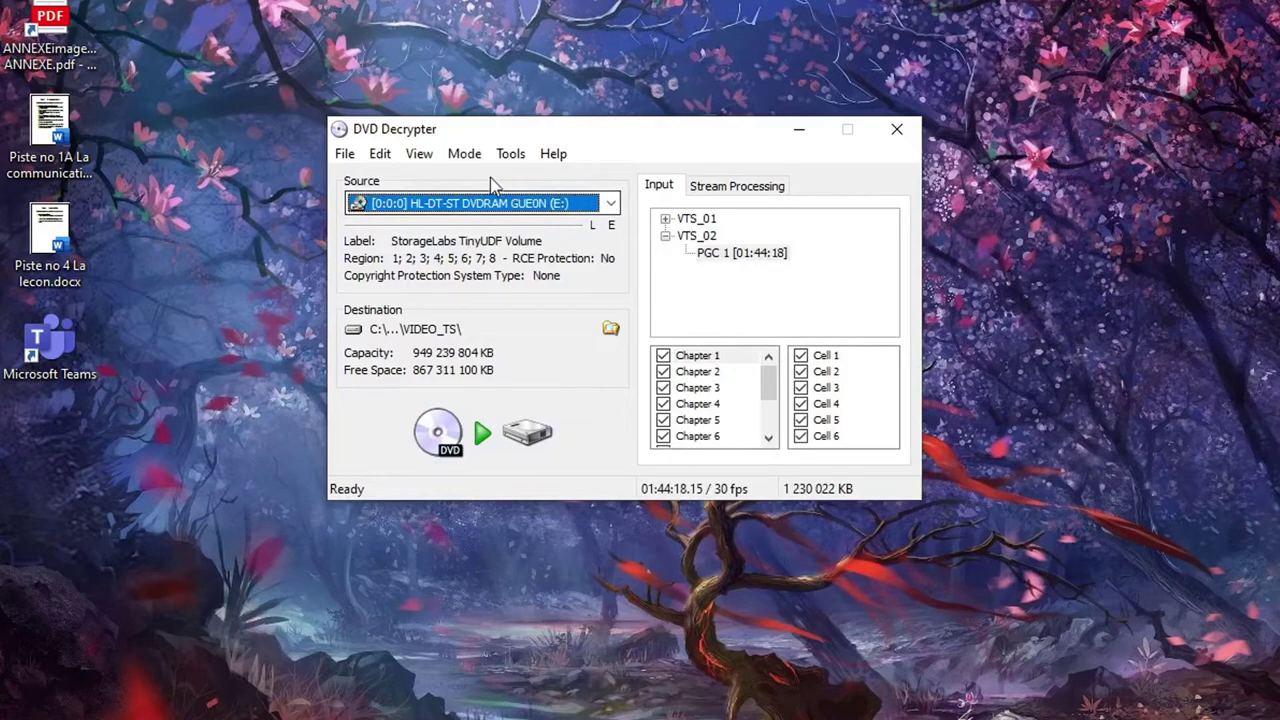
Set DVD Decrypter's ripping mode to IFO.
click(466, 157)
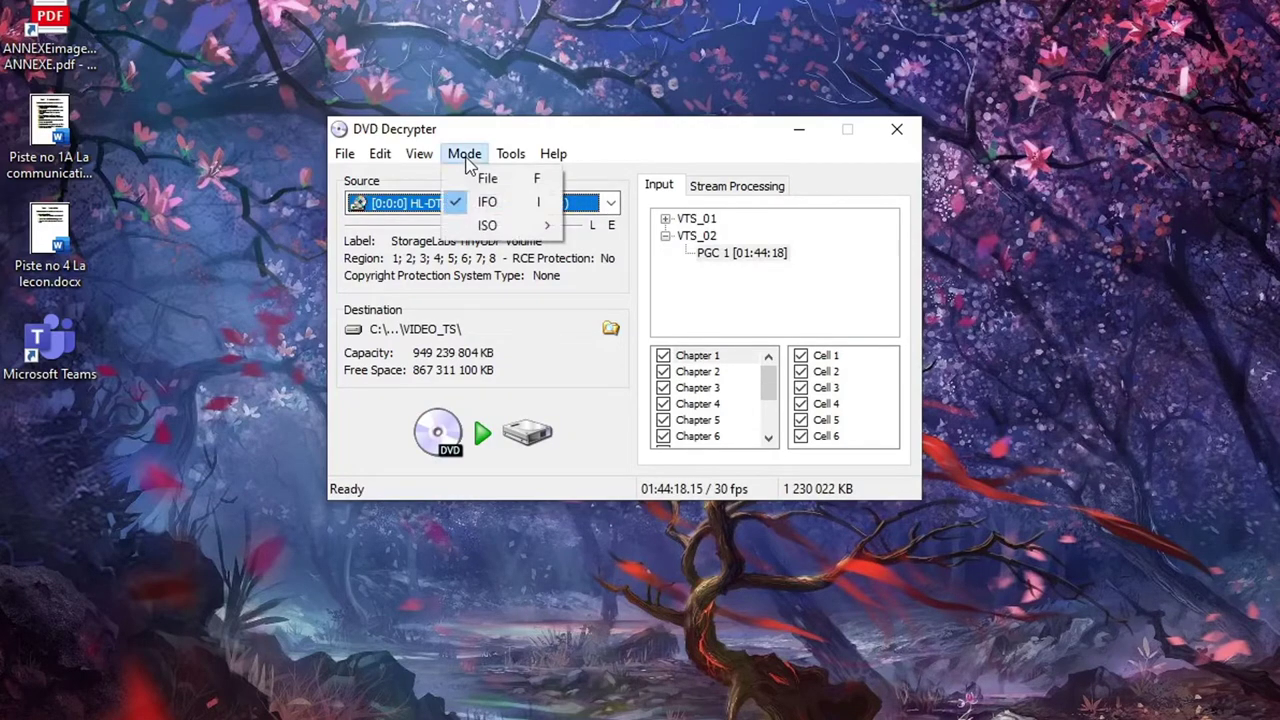
click(486, 204)
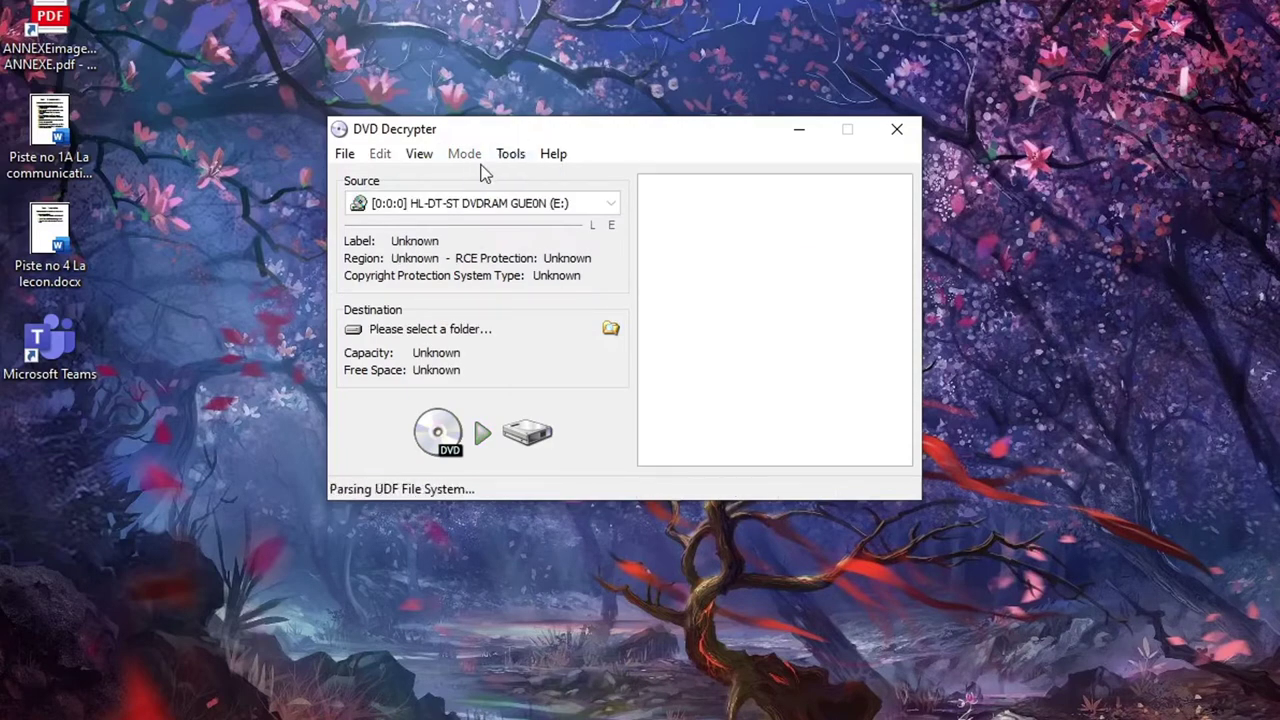
click(468, 157)
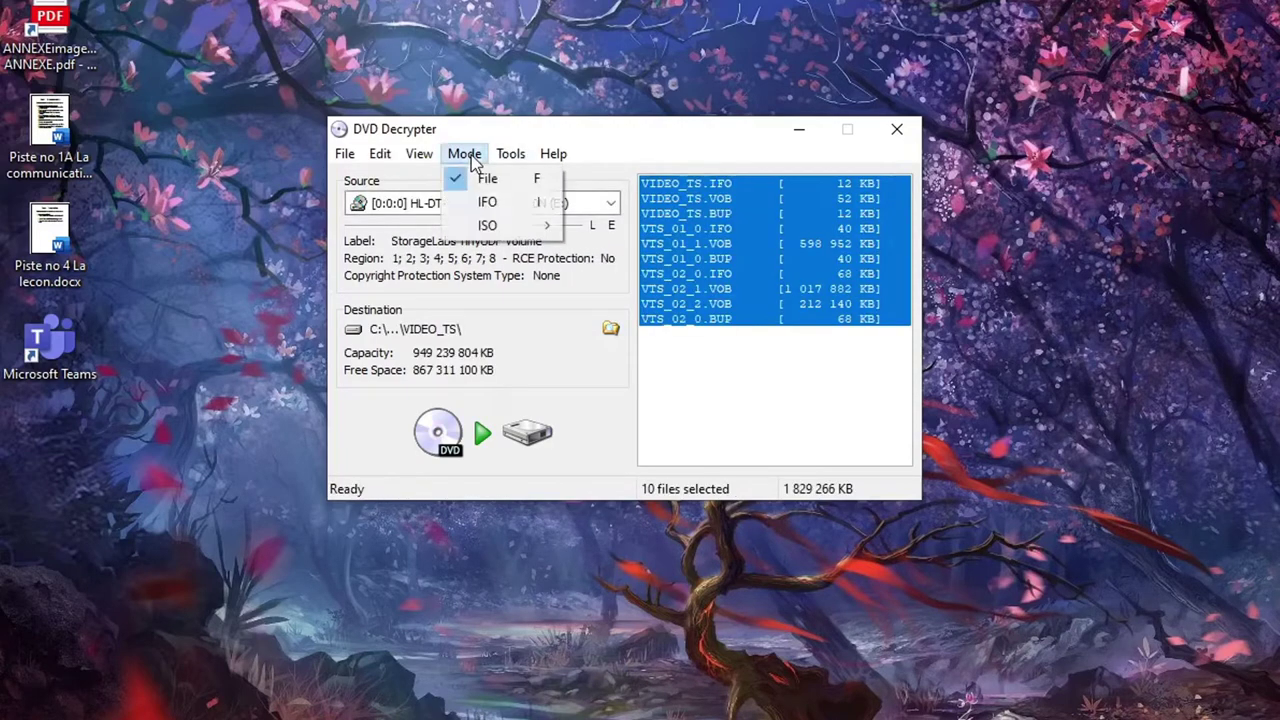
click(499, 203)
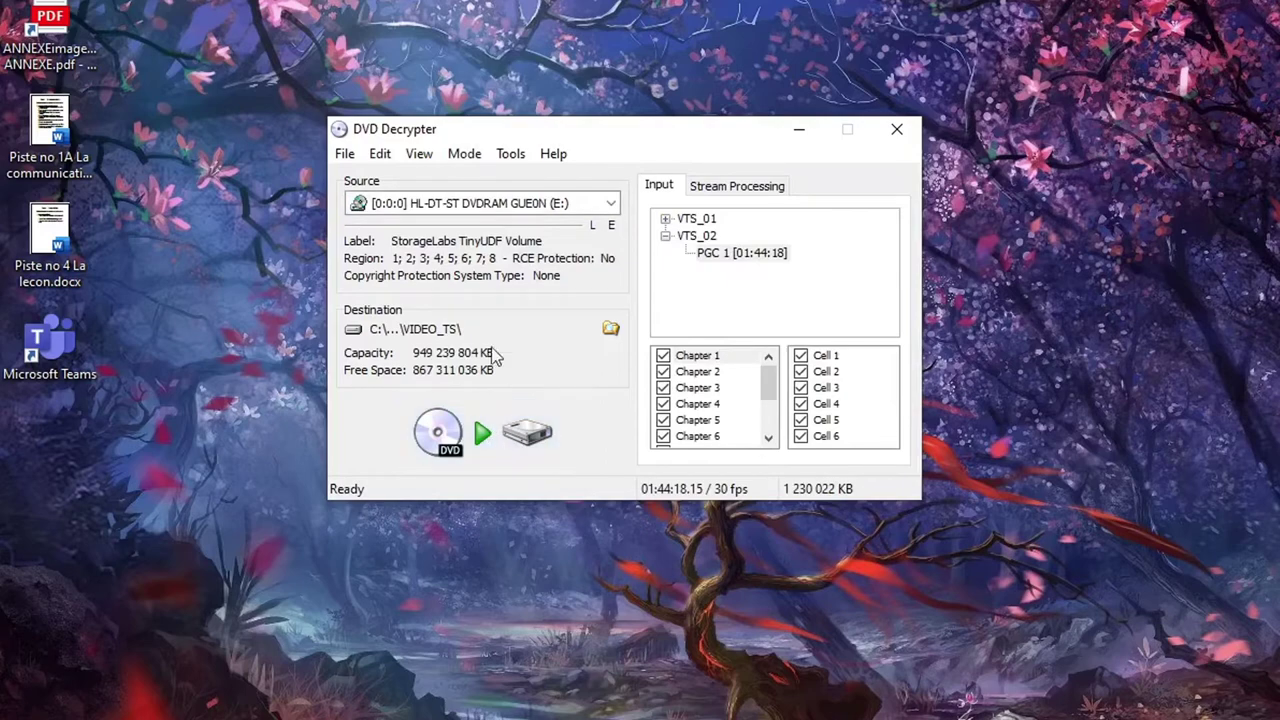
Enable stream processing for the selected title and return to the list of title sets.
click(722, 192)
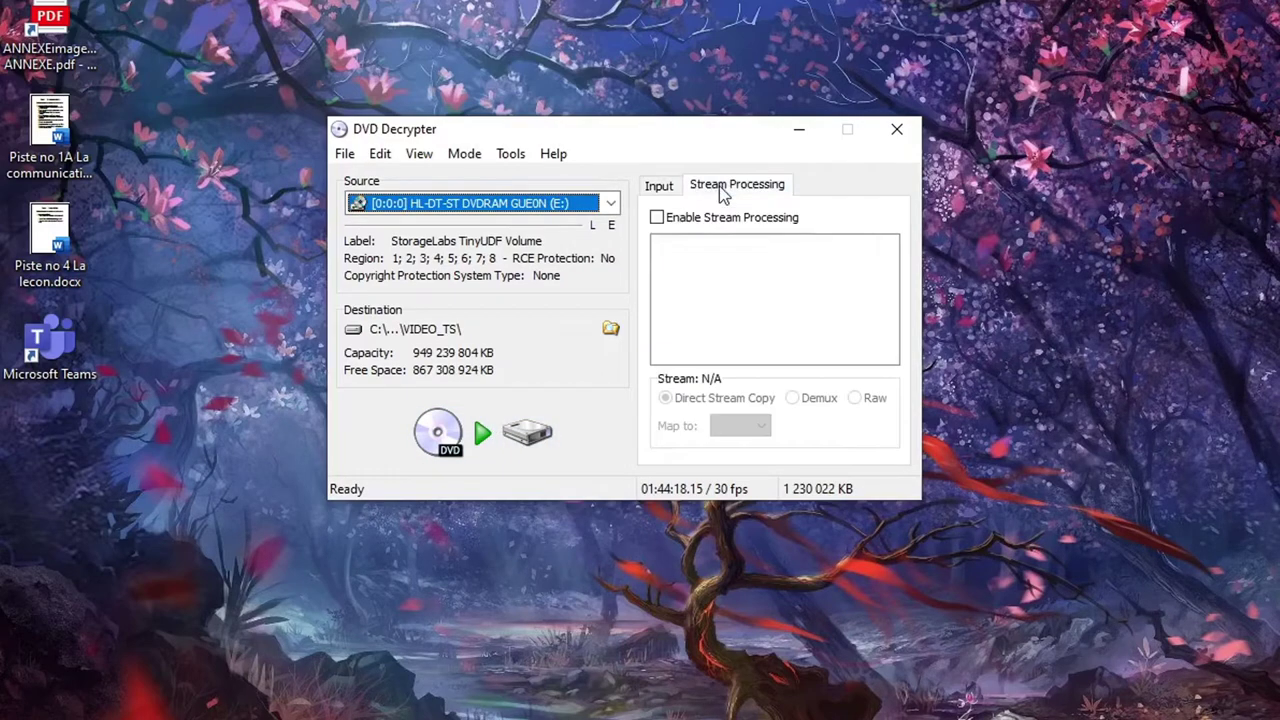
click(657, 218)
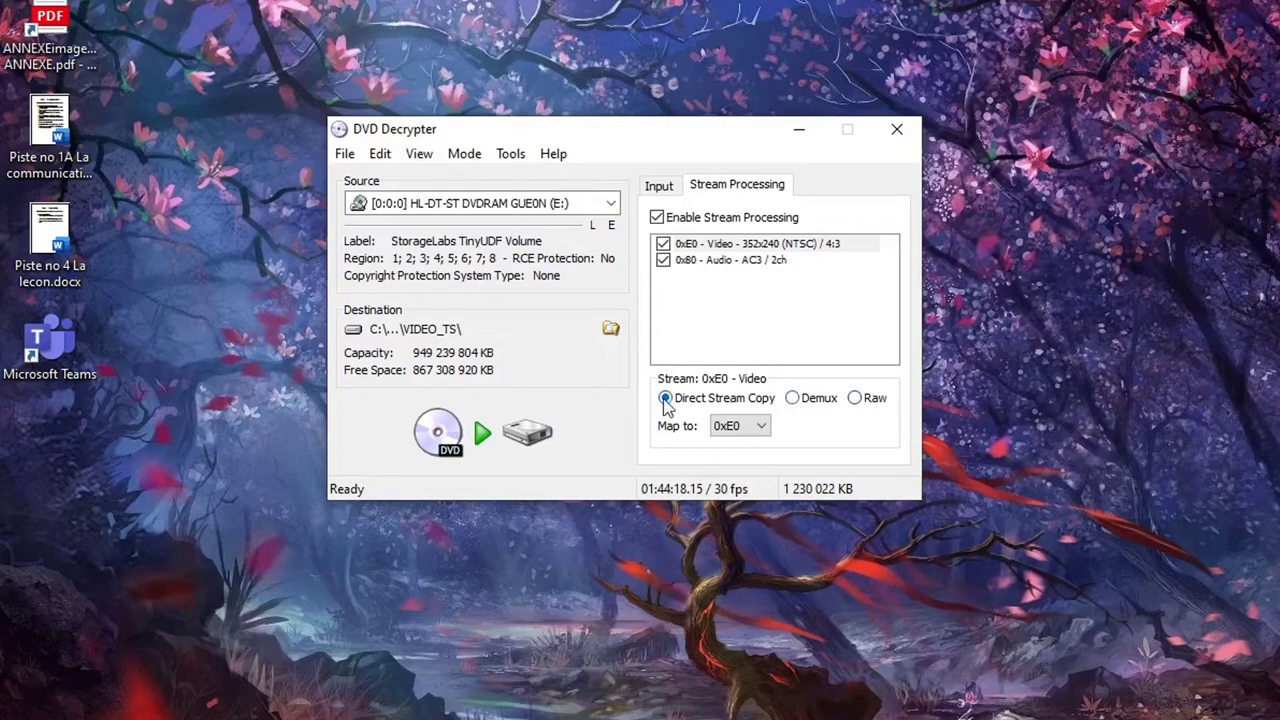
click(660, 190)
Set file splitting to None in the IFO mode settings and save the settings.
click(512, 155)
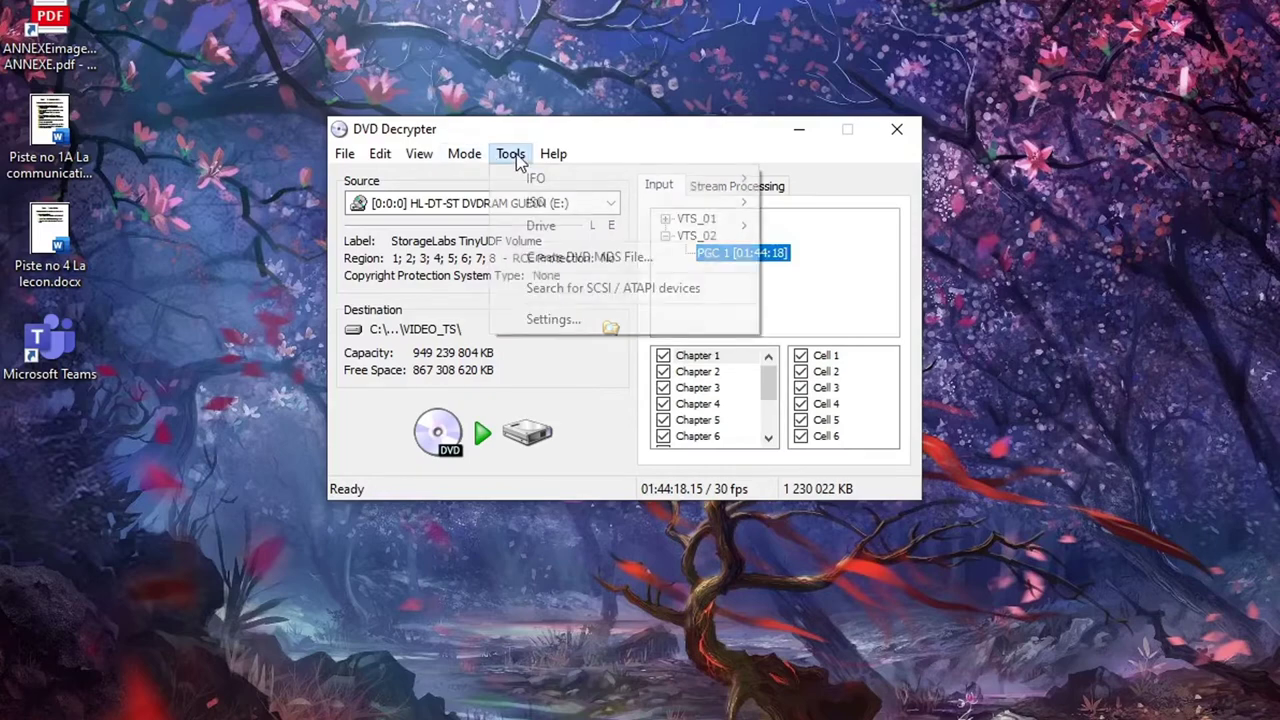
click(565, 320)
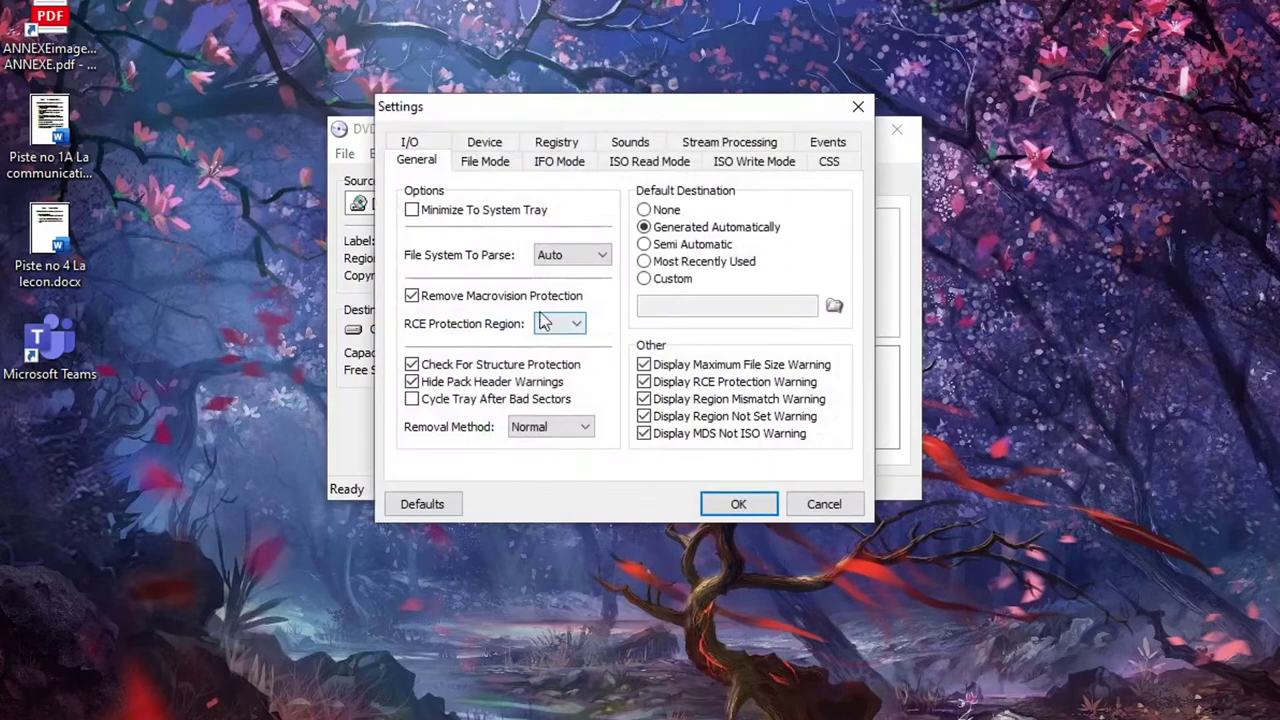
click(548, 163)
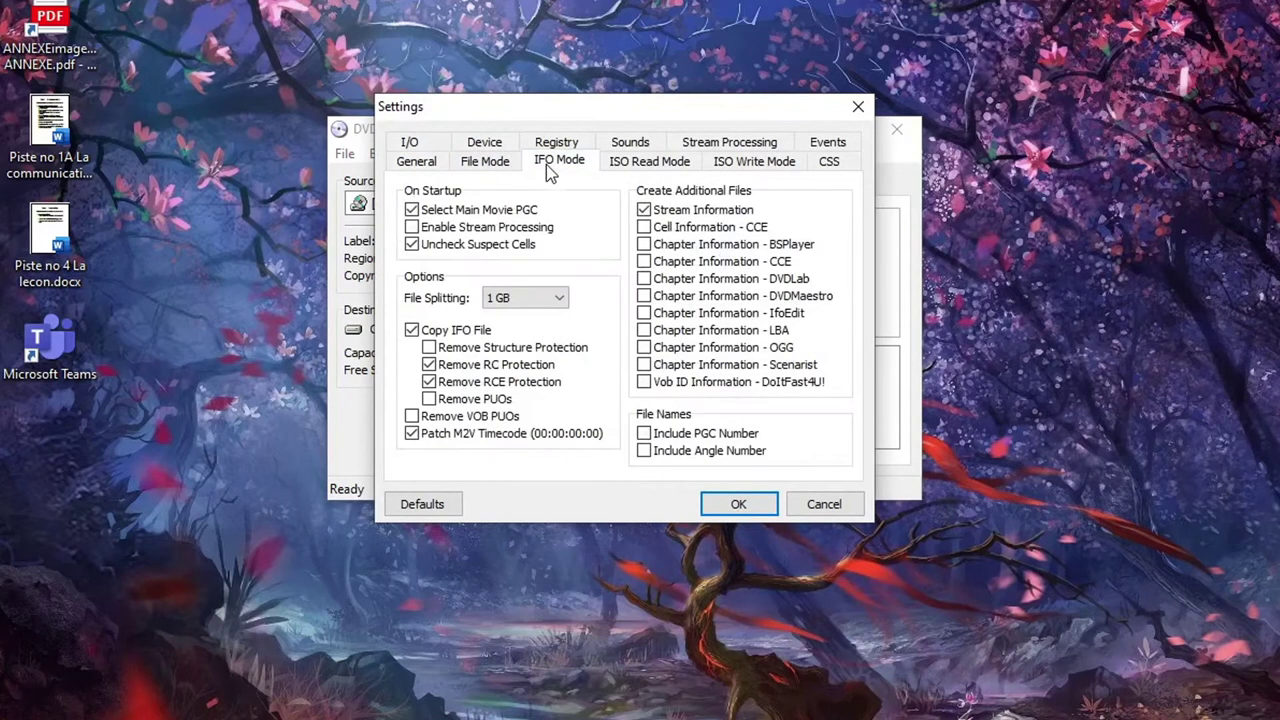
click(495, 306)
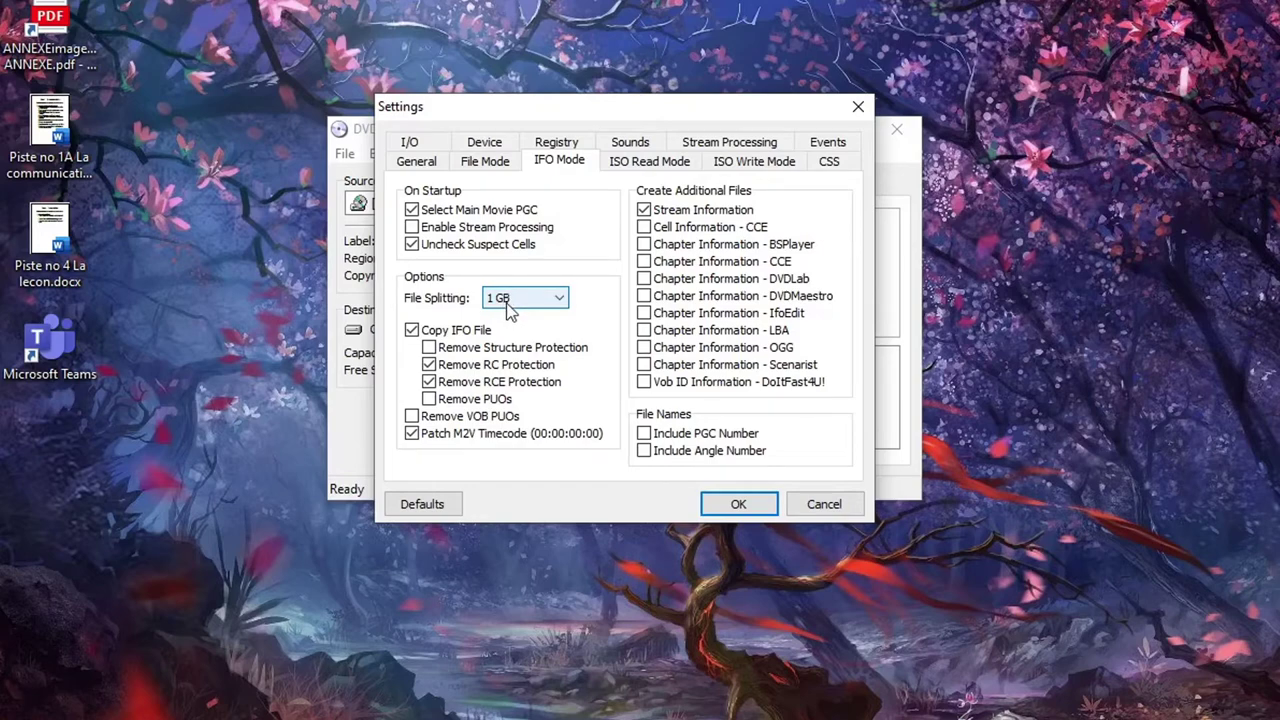
click(514, 305)
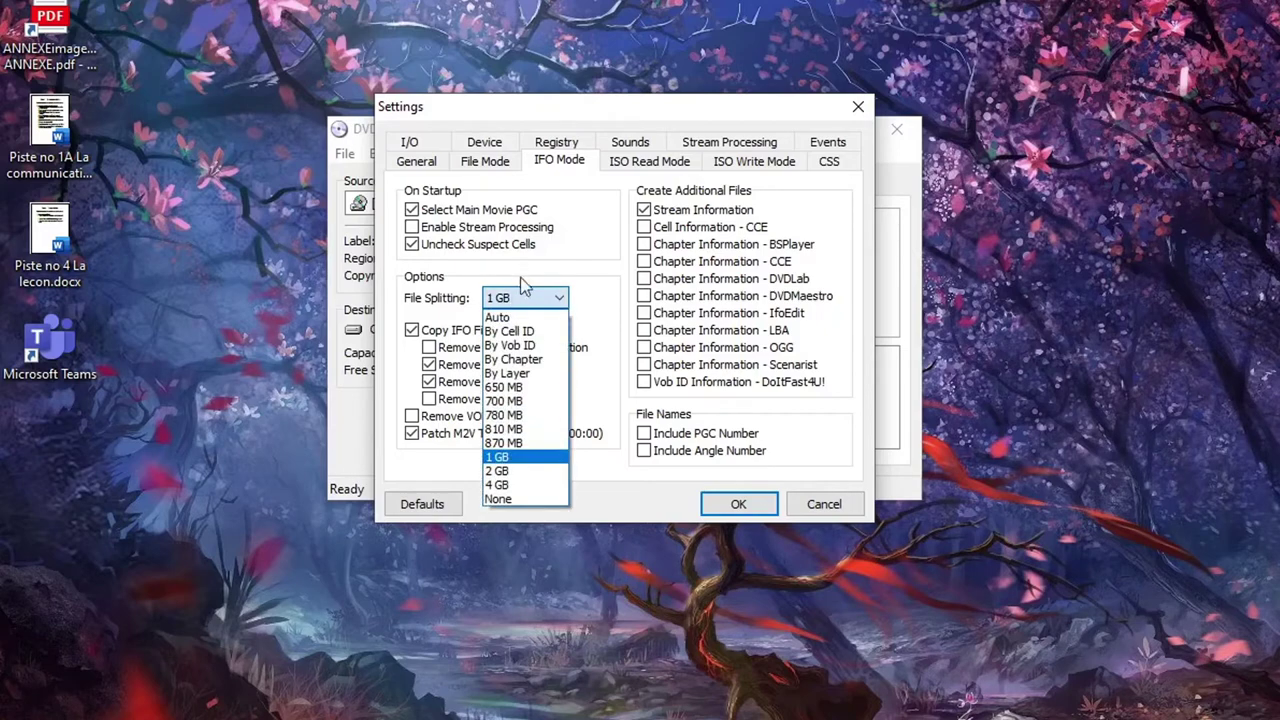
click(498, 499)
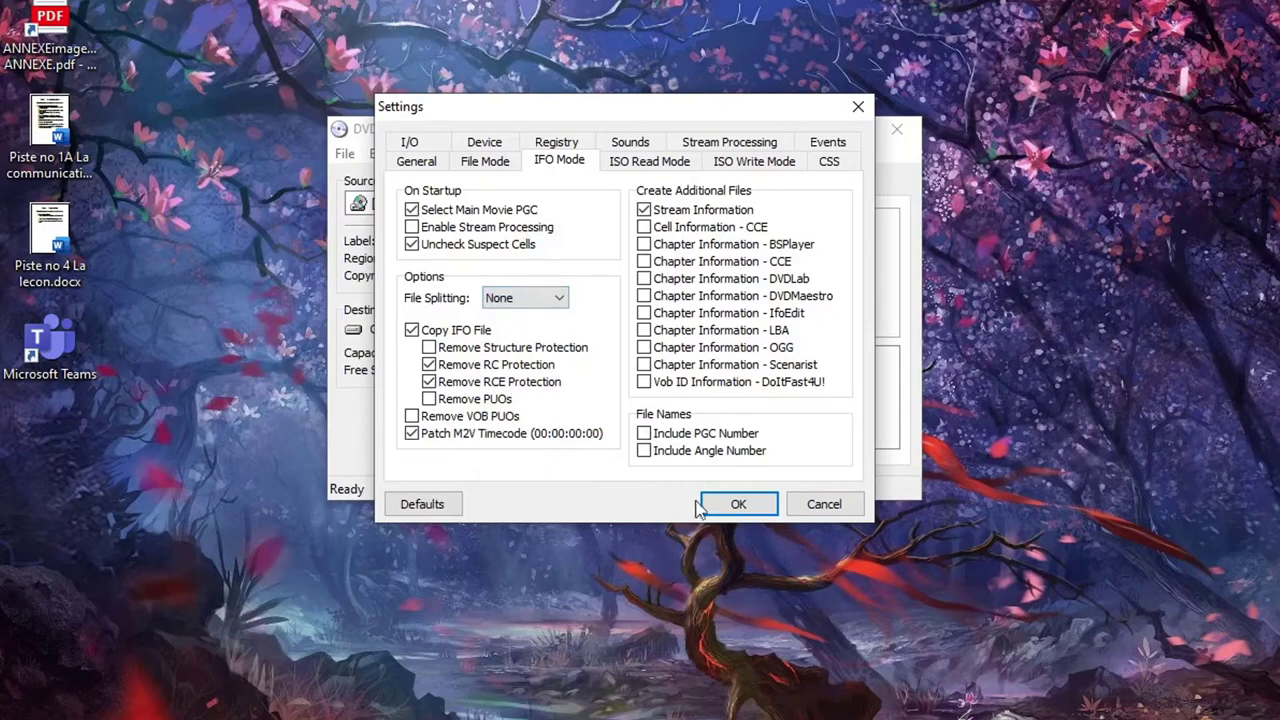
click(737, 504)
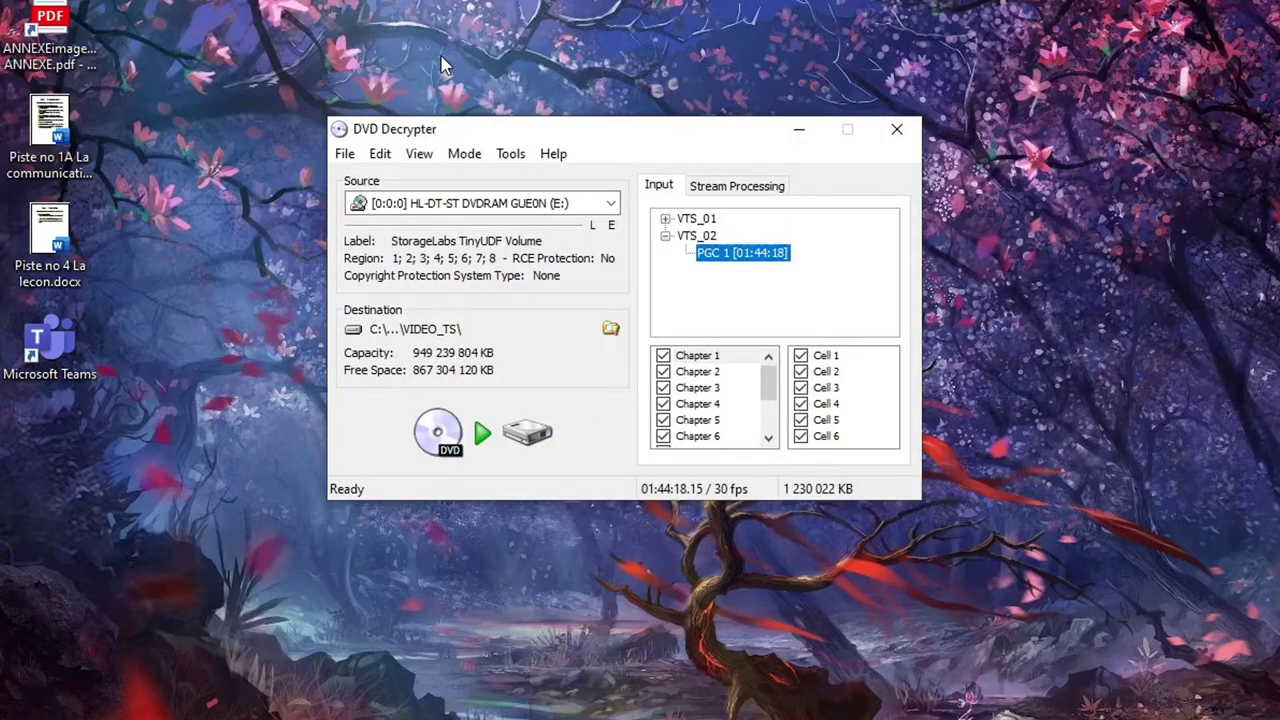
Expand VTS_01 and compare the durations and chapters of the PGC 1 entries under VTS_01 and VTS_02.
click(666, 219)
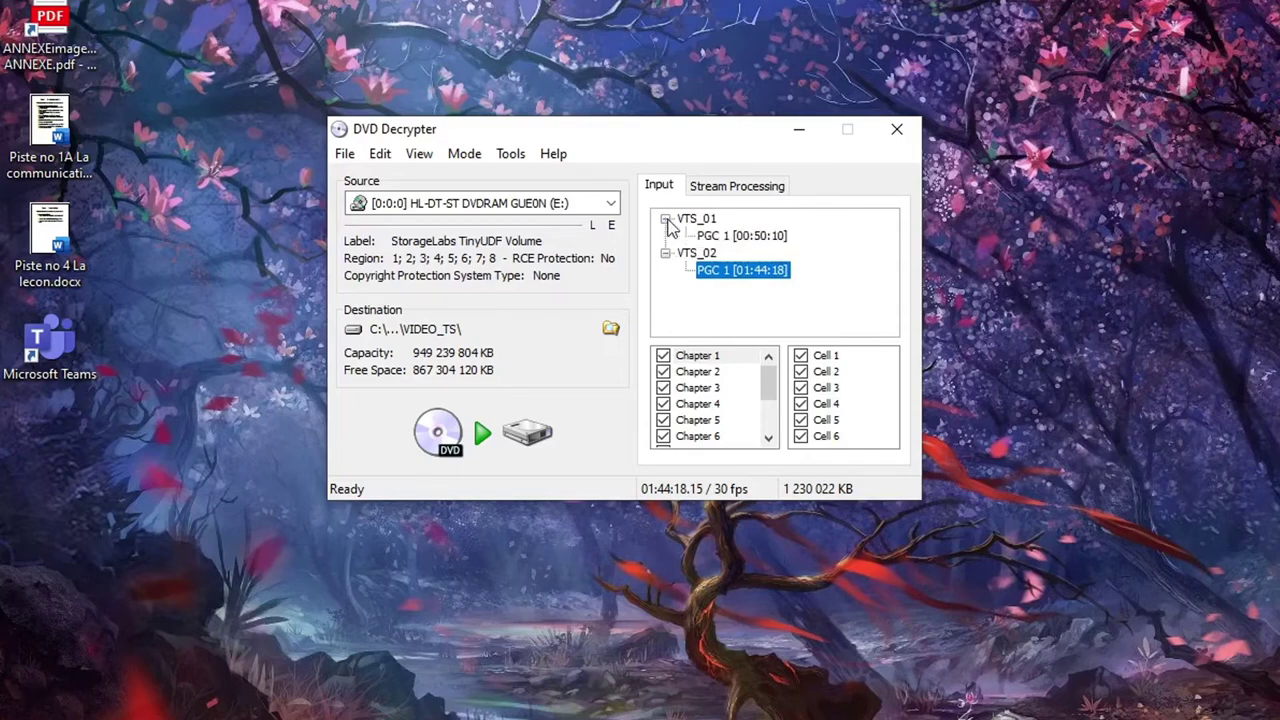
click(726, 236)
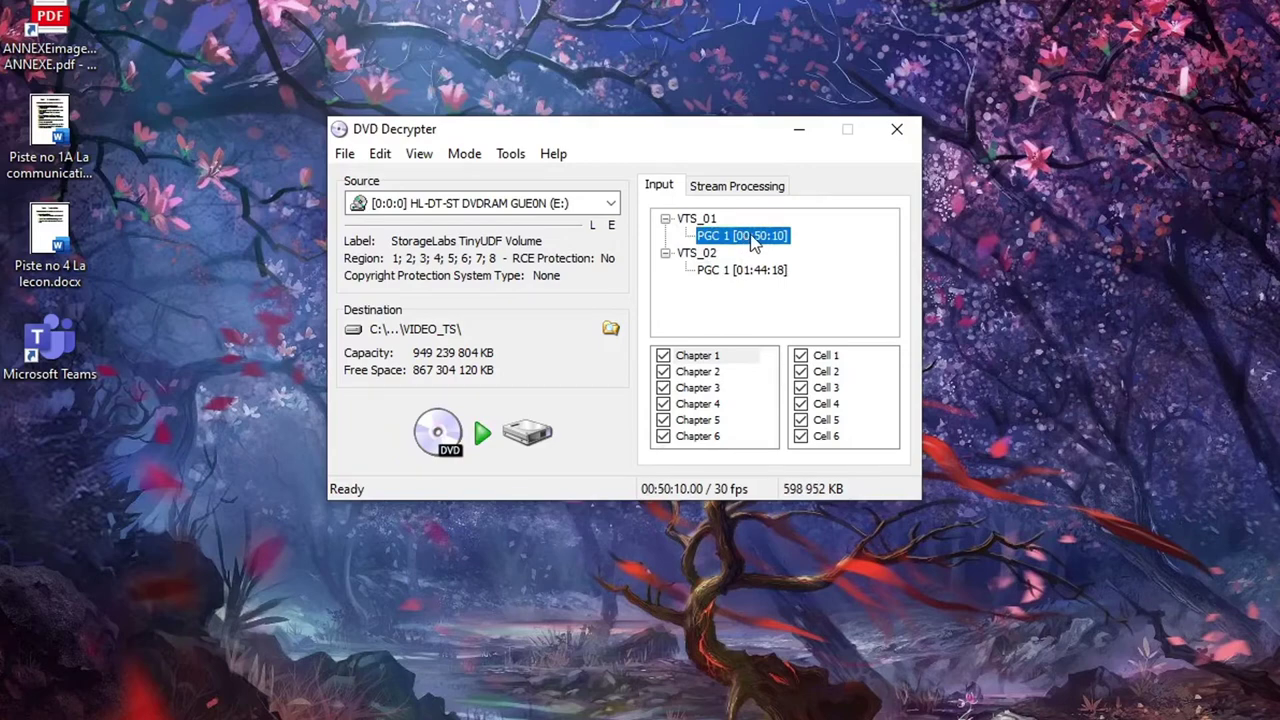
click(739, 270)
click(734, 238)
click(738, 270)
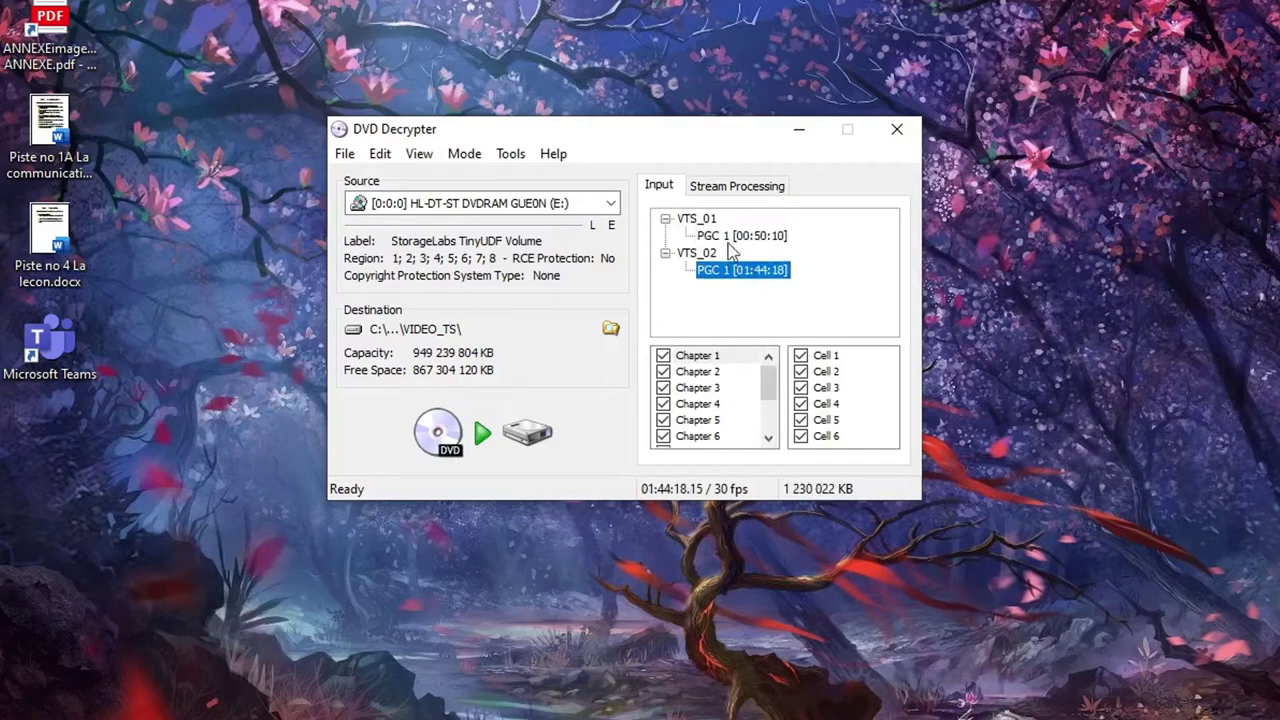
click(736, 238)
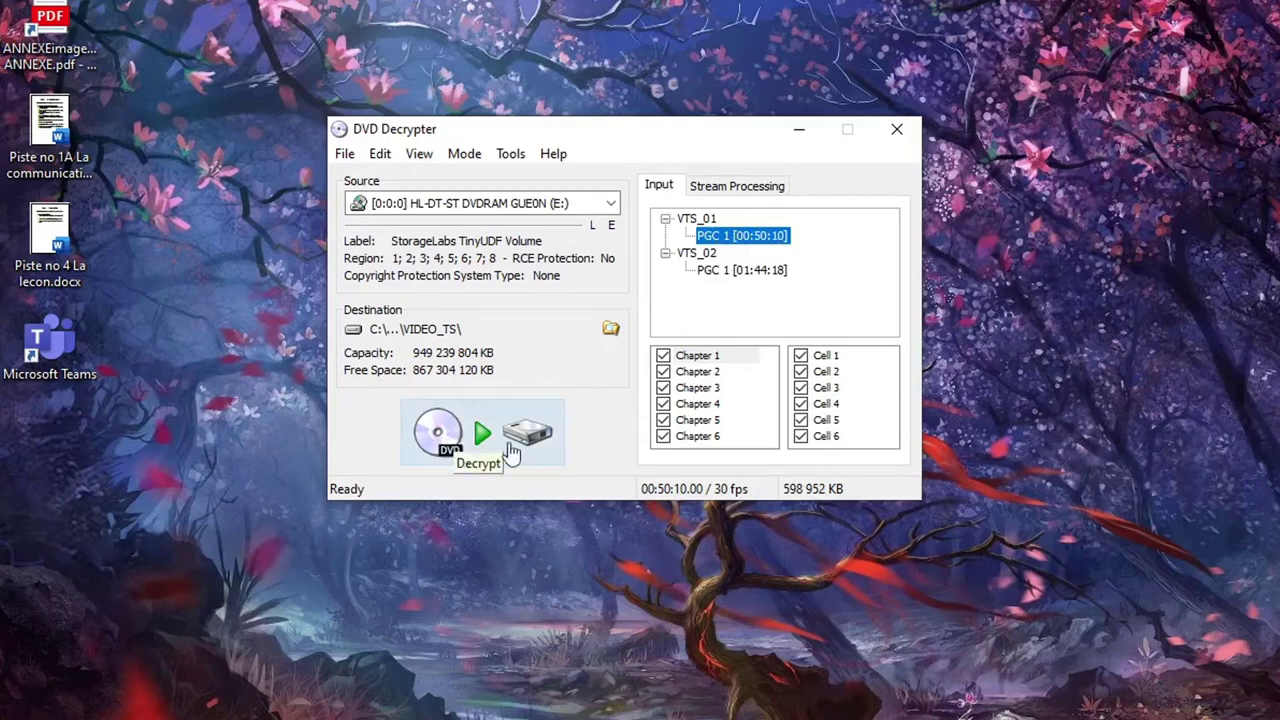
click(712, 272)
click(732, 238)
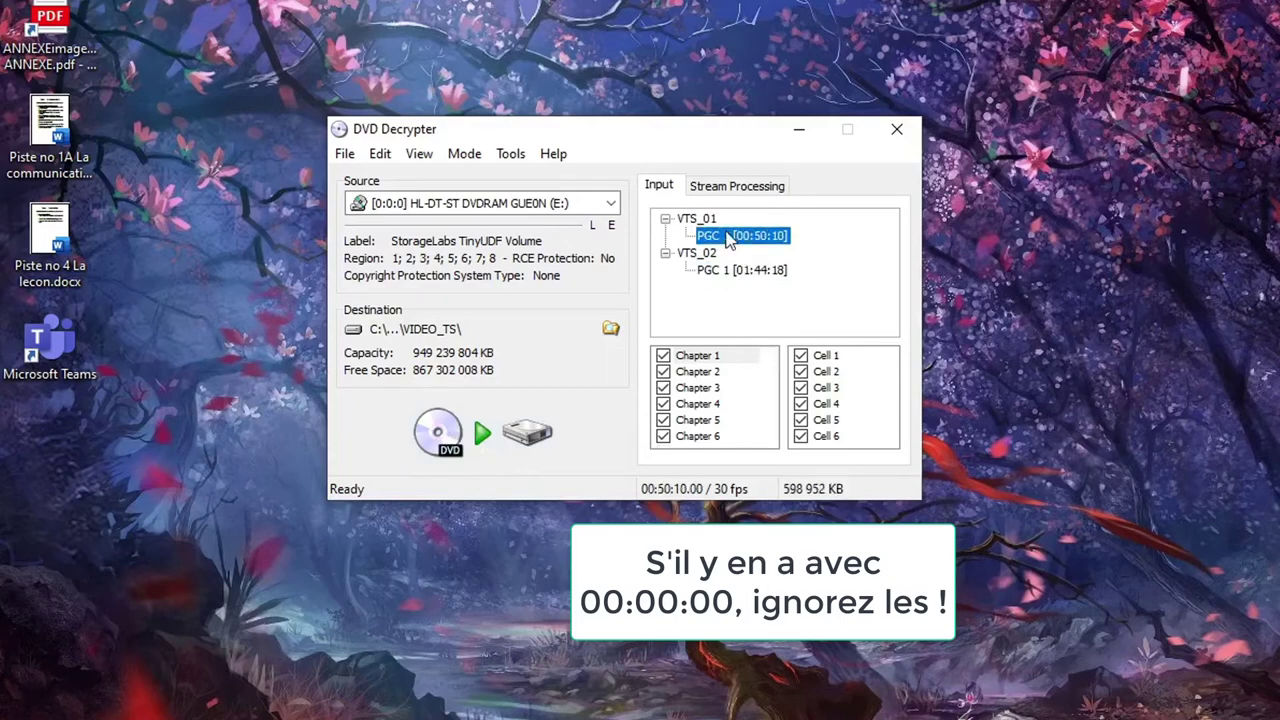
click(735, 268)
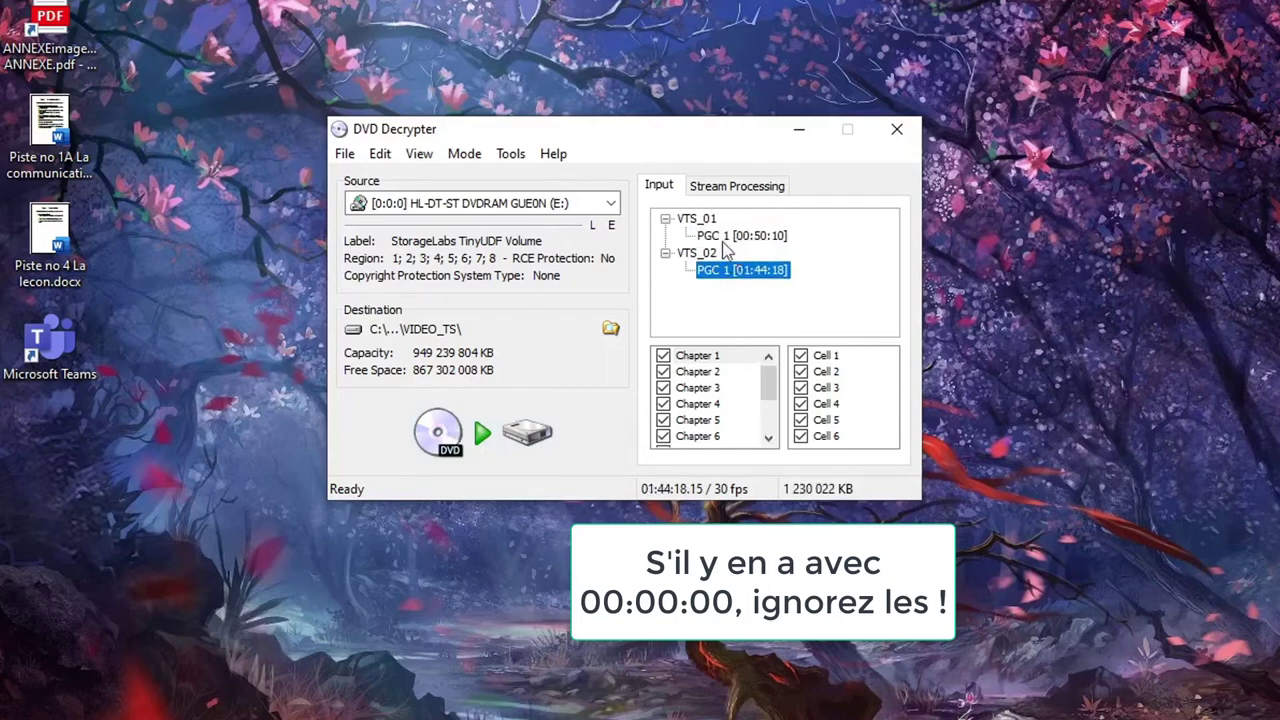
click(740, 238)
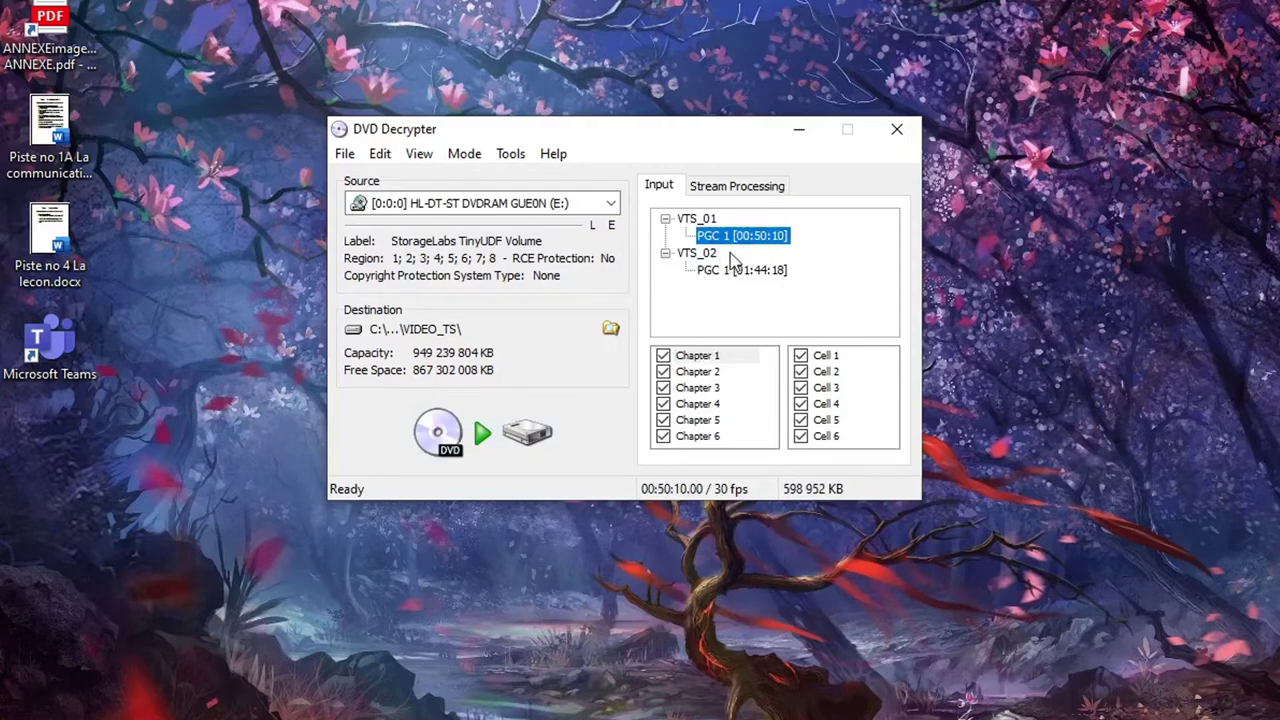
click(730, 270)
click(752, 242)
click(762, 274)
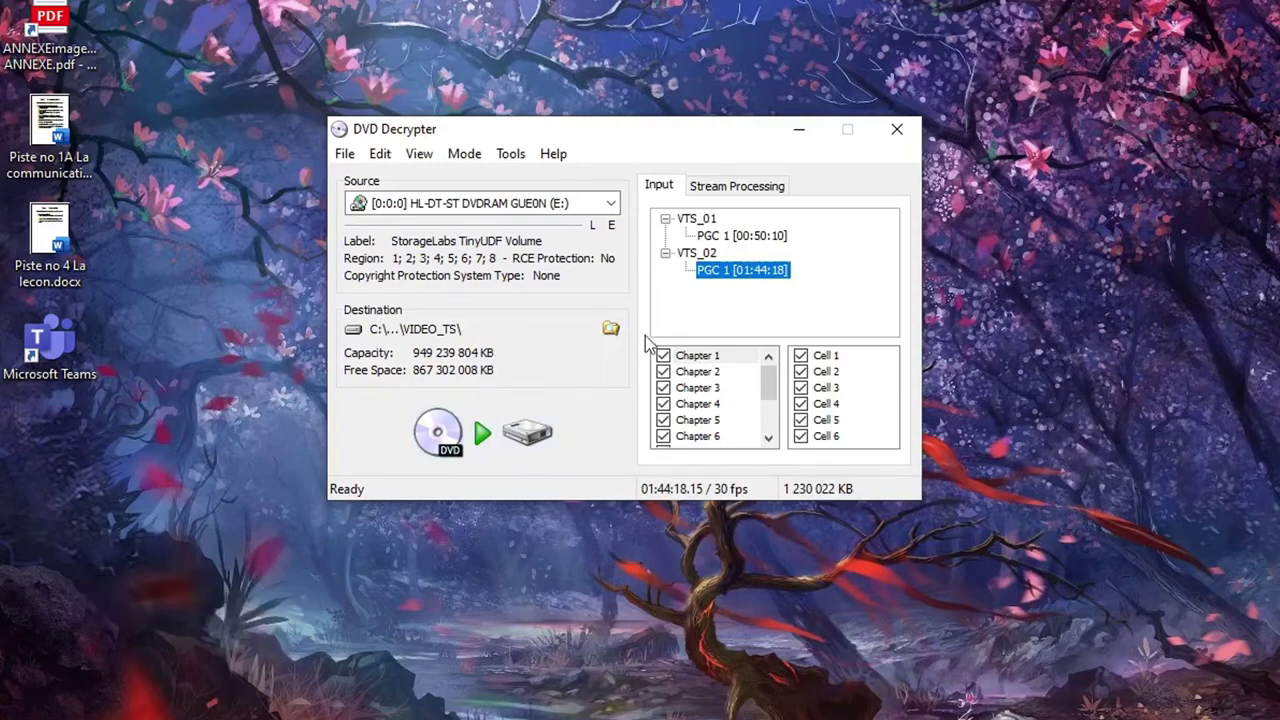
Choose the desktop (Bureau) as the destination folder for the ripped files.
click(610, 329)
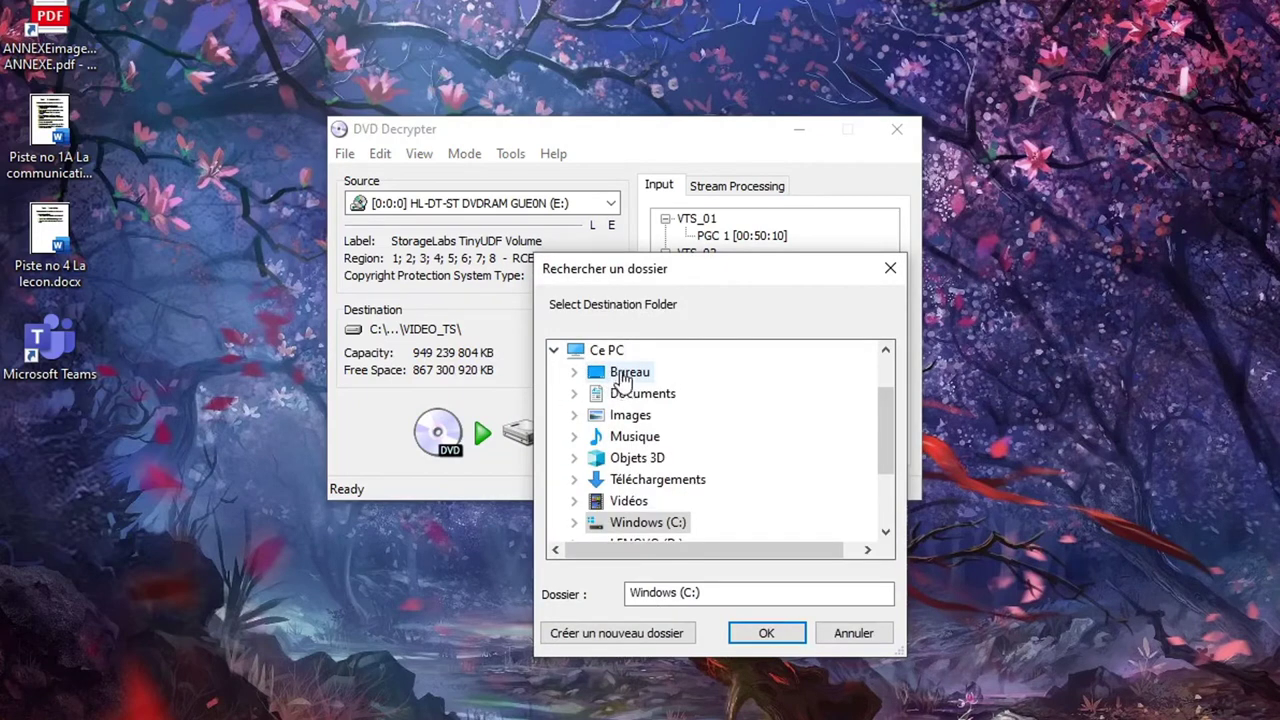
click(623, 374)
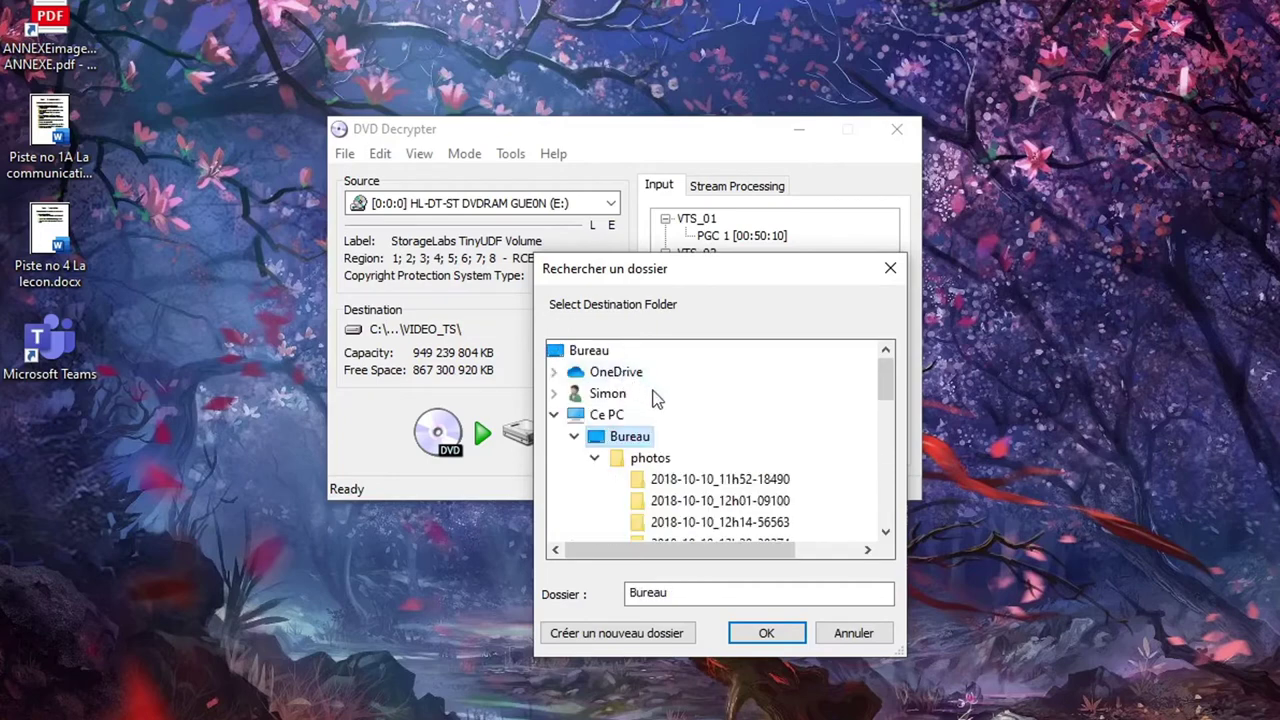
click(773, 626)
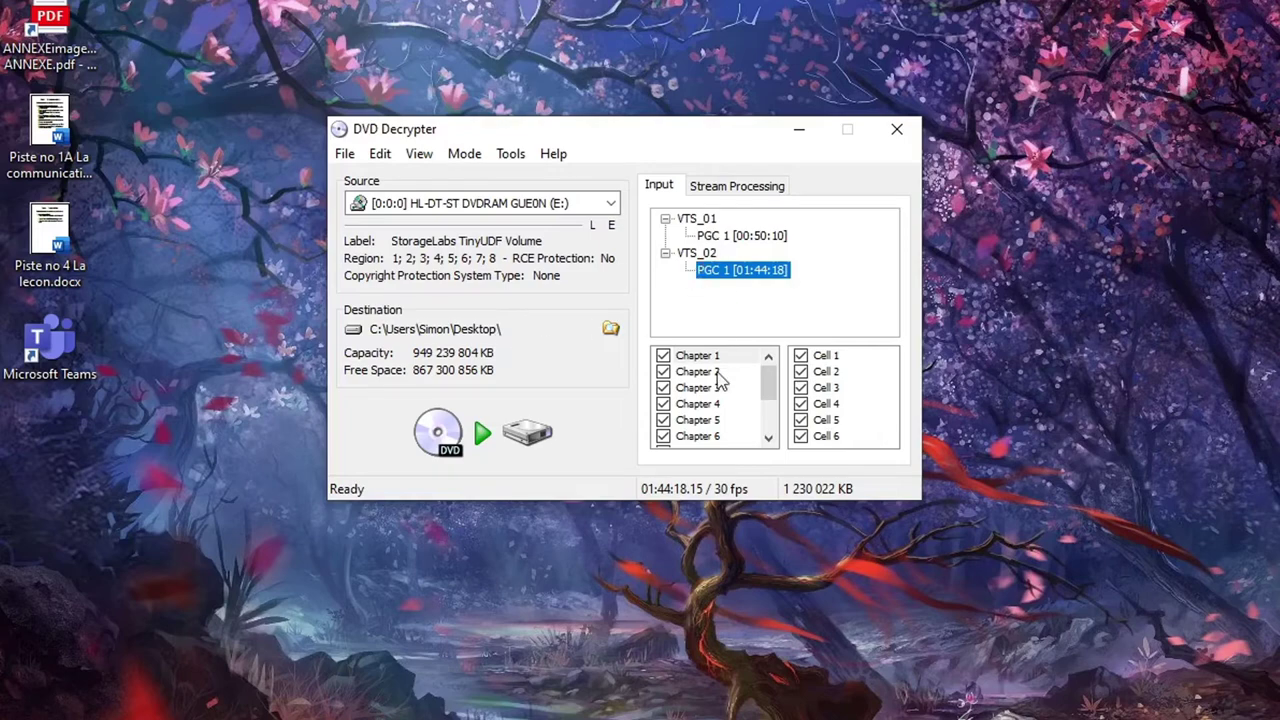
Decrypt PGC 1 of VTS_01 to the destination folder and dismiss the completion message.
click(739, 238)
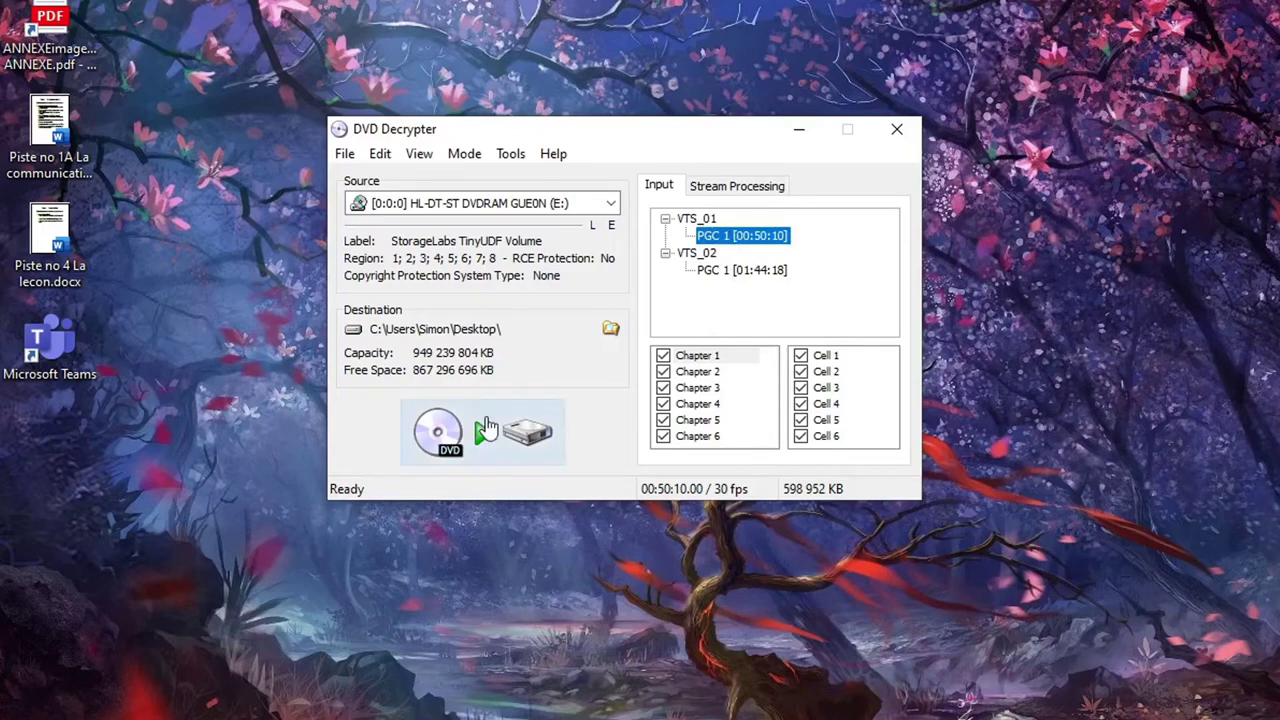
click(487, 428)
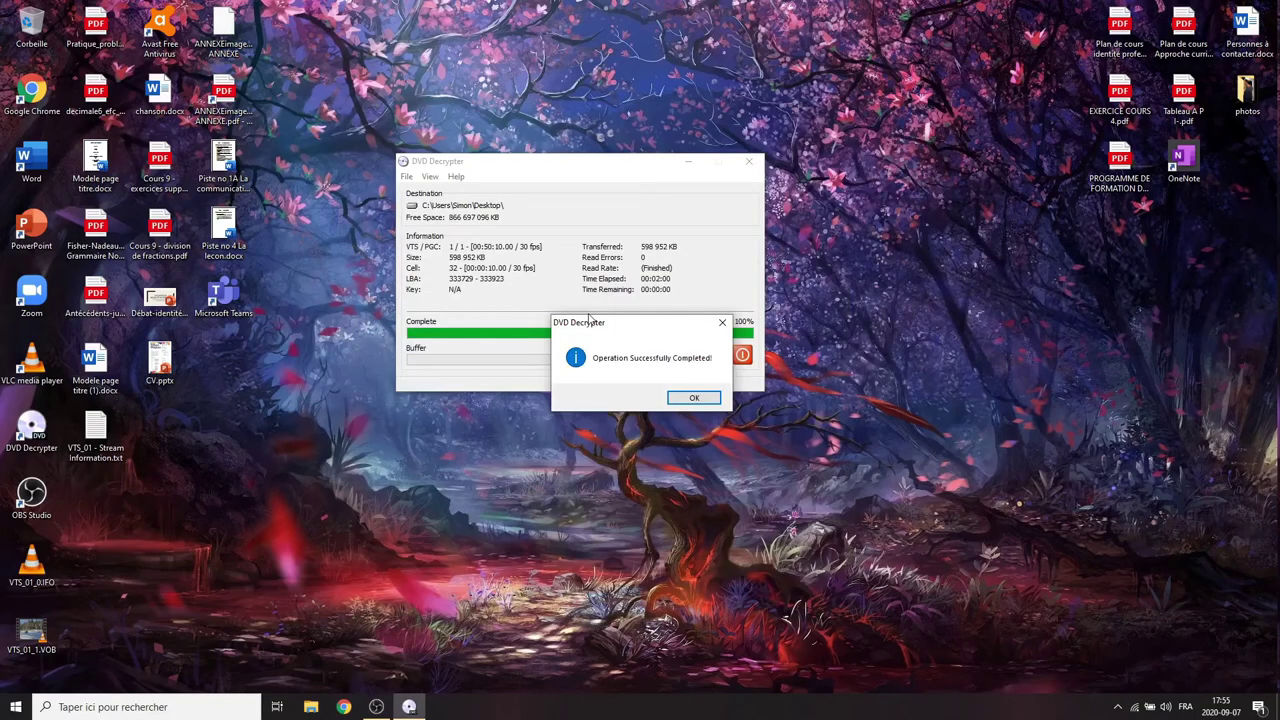
drag(606, 330, 520, 258)
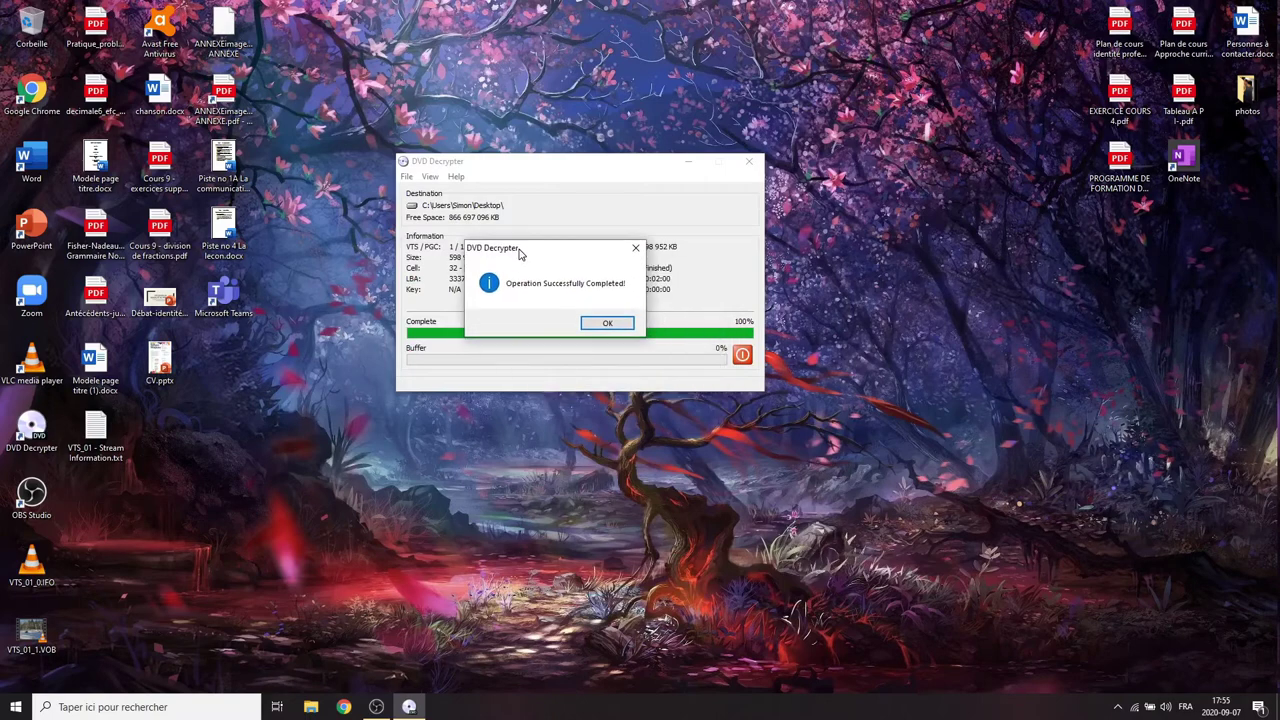
click(603, 327)
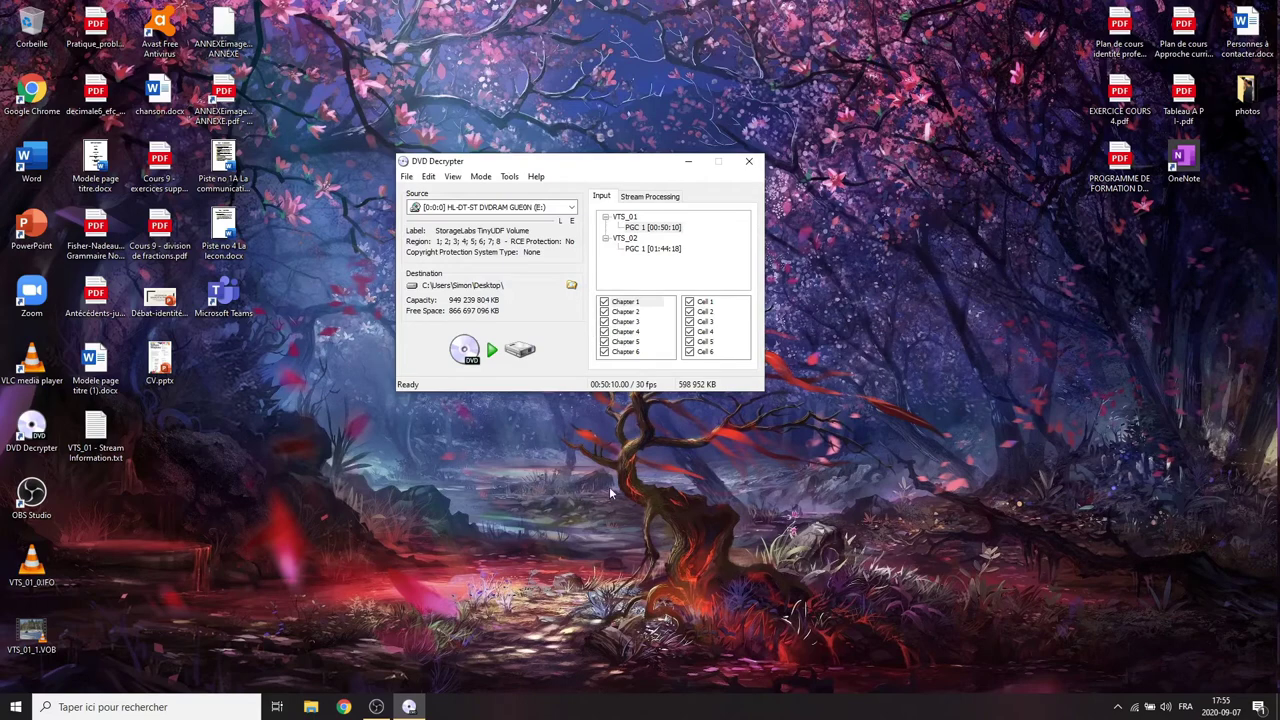
Check PGC 1 under VTS_01 and VTS_02, and close DVD Decrypter, dismissing its error messages.
click(660, 252)
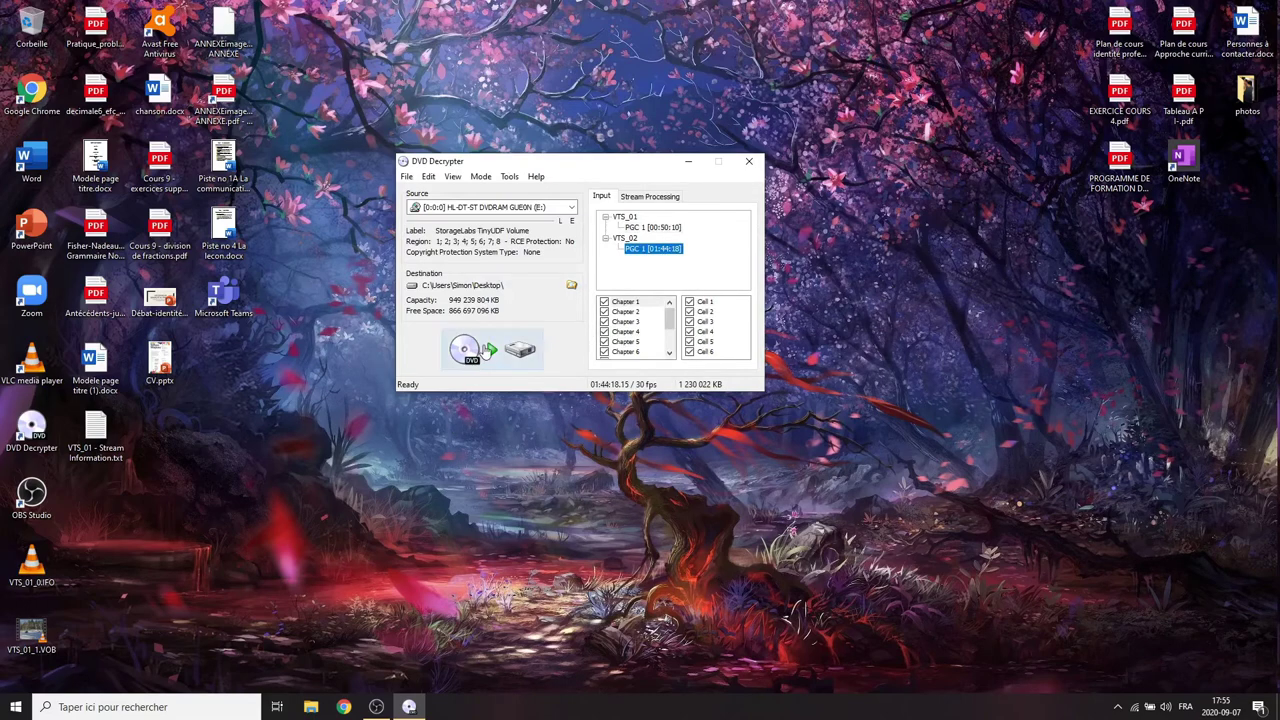
click(648, 229)
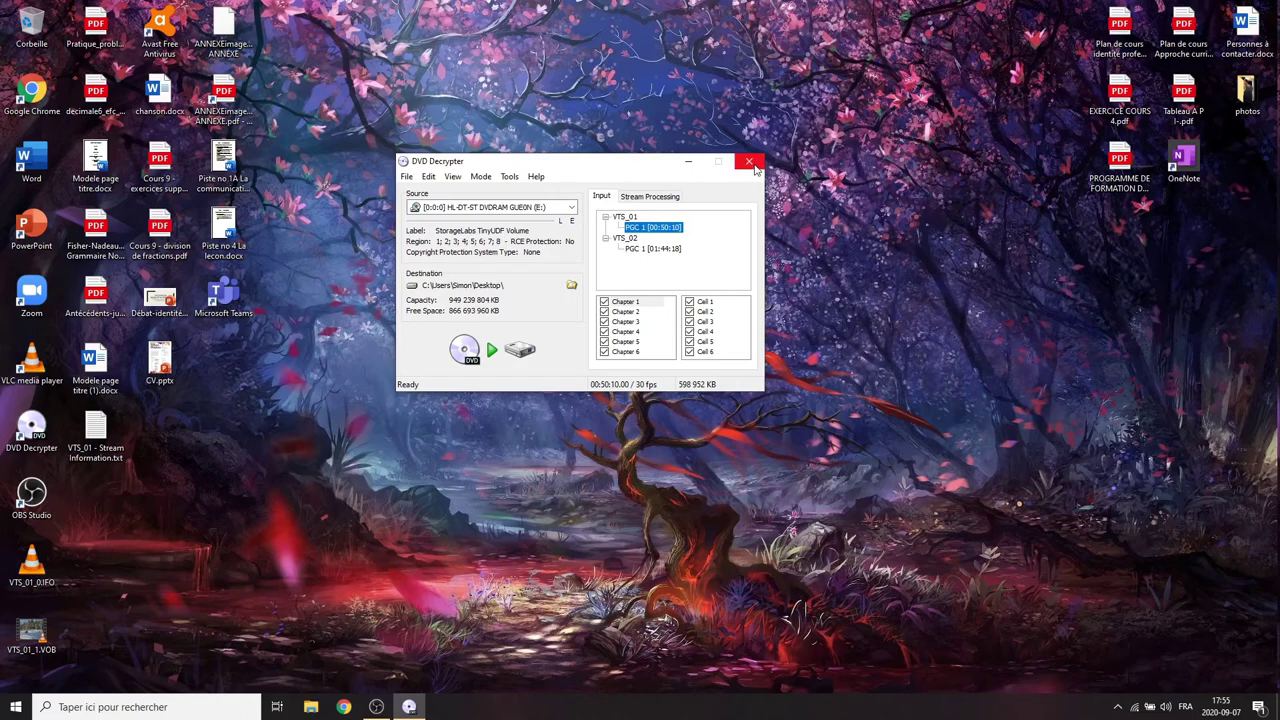
click(673, 247)
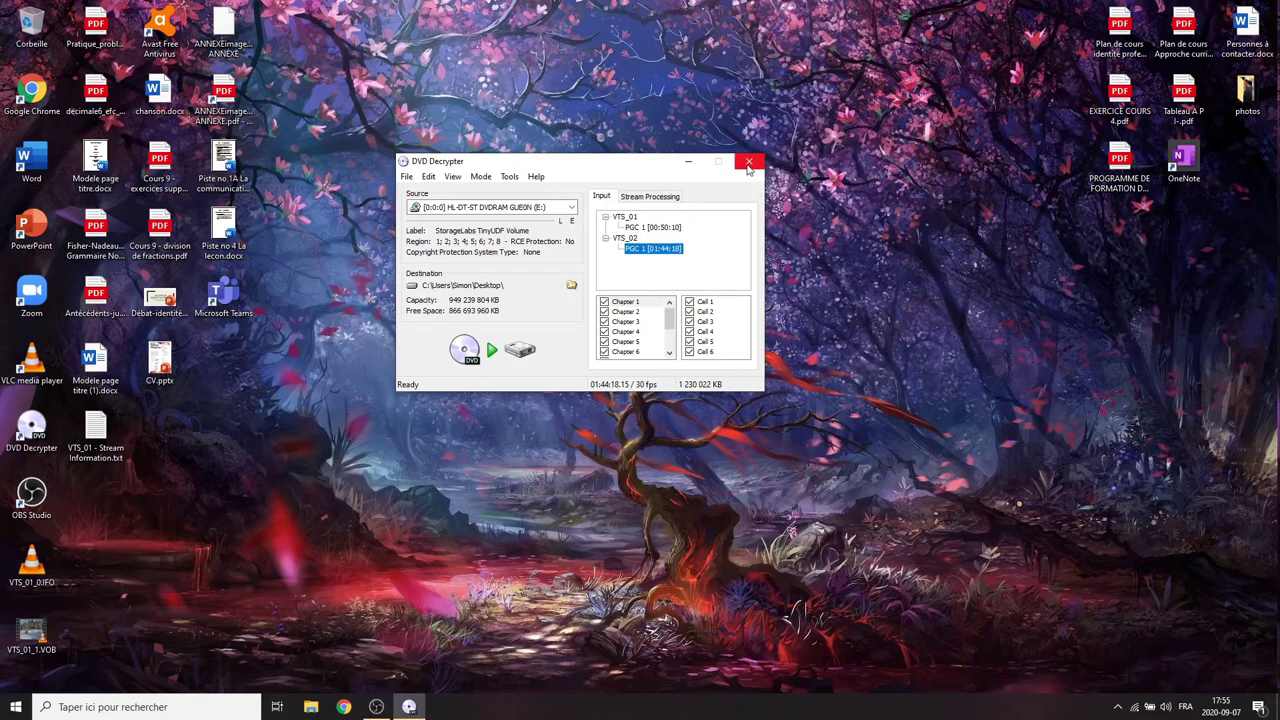
click(748, 163)
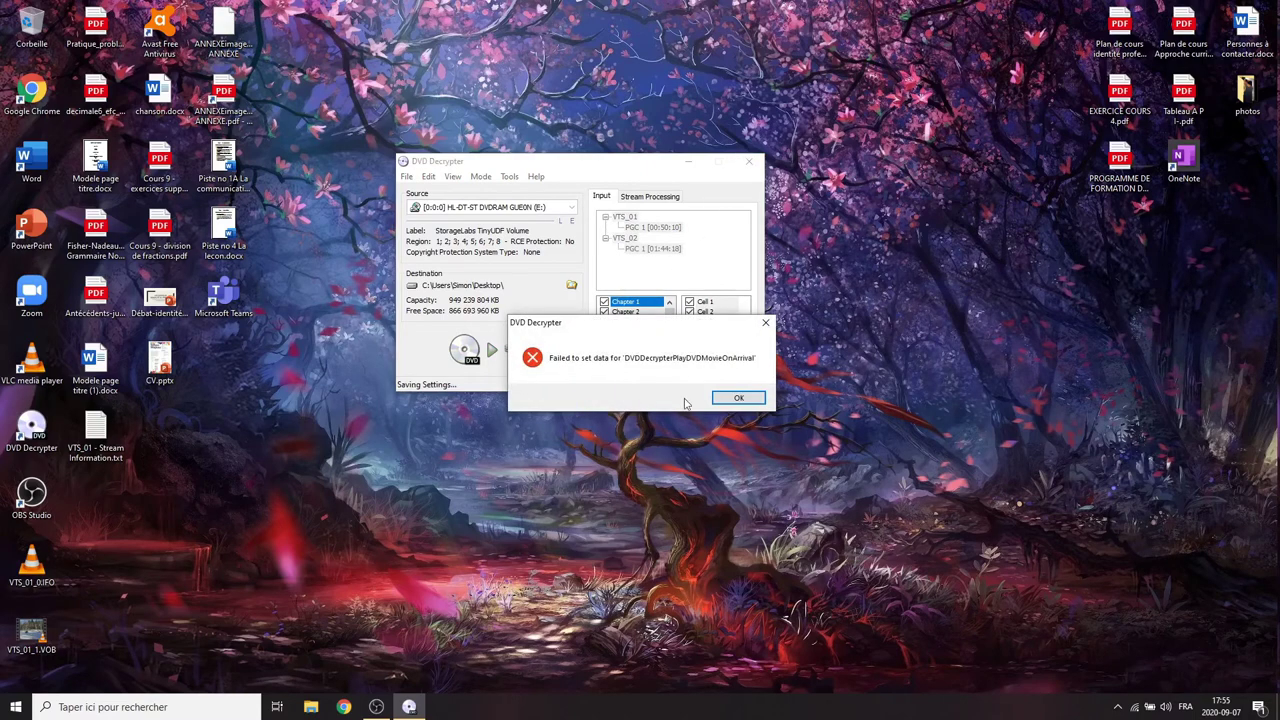
click(722, 398)
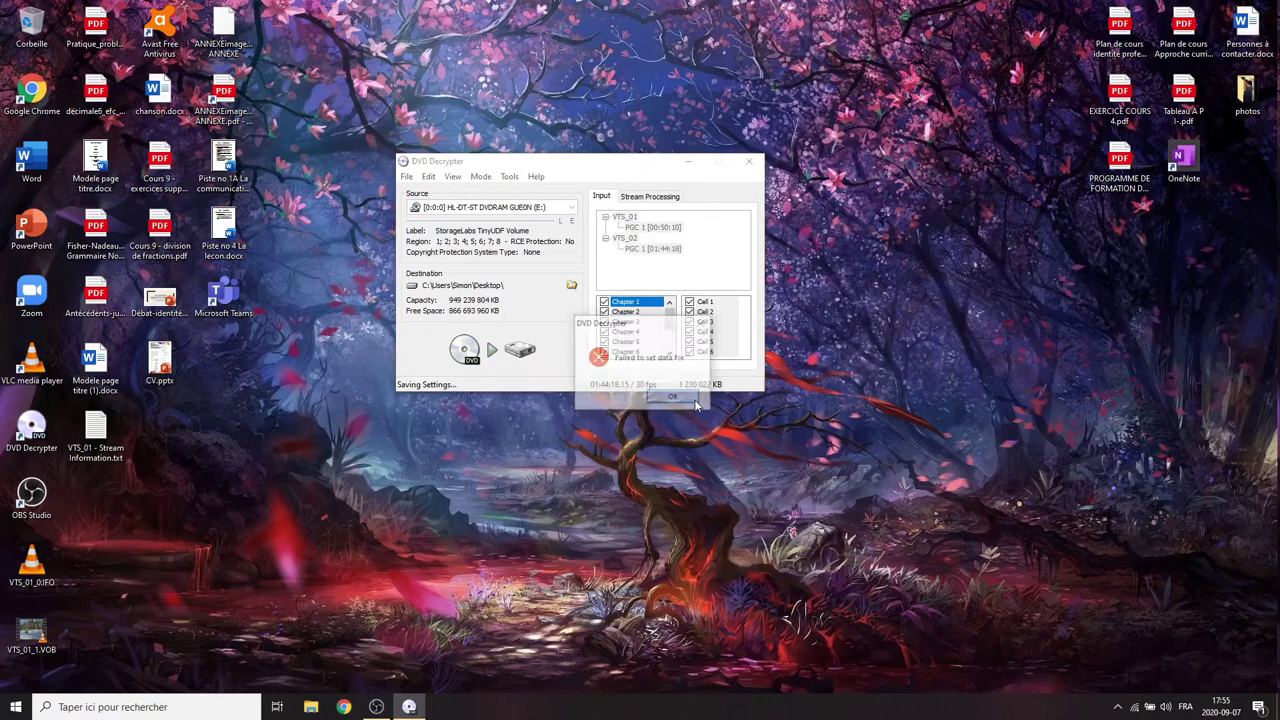
click(692, 398)
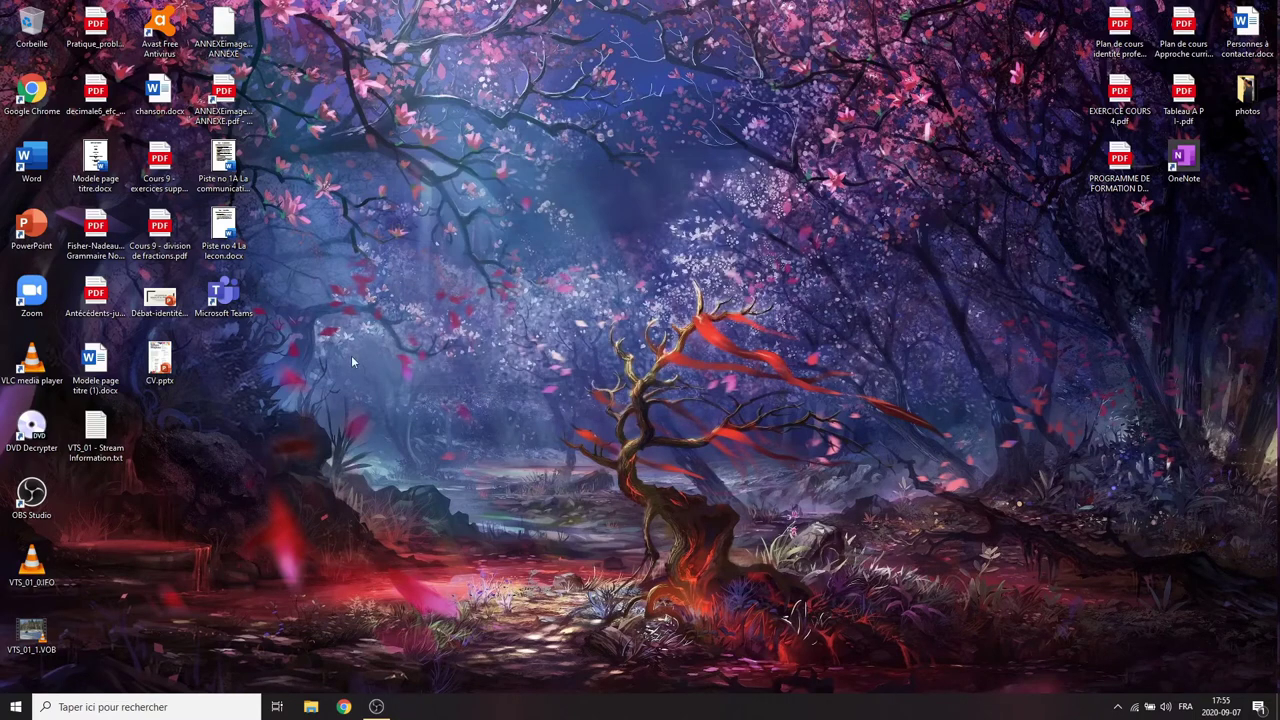
Move VTS_01_0.IFO, VTS_01_1.VOB and VTS_01 - Stream Information.txt together to the middle of the desktop.
drag(84, 616, 12, 570)
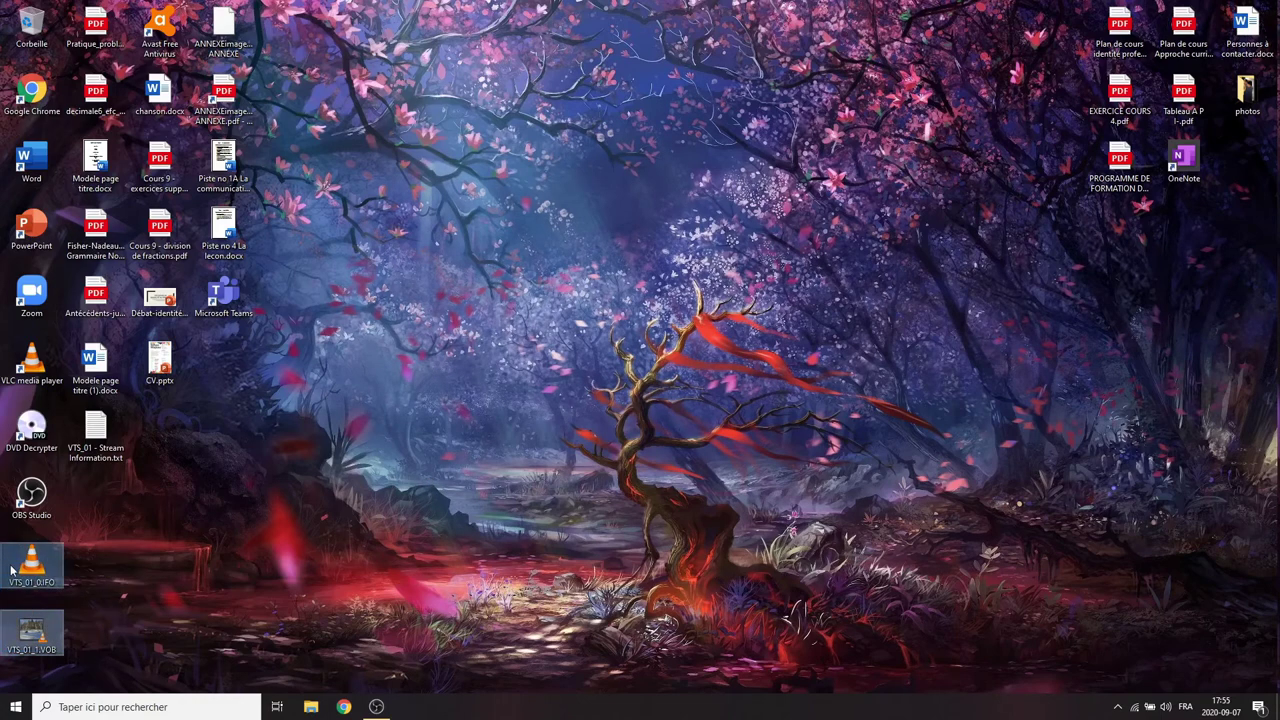
drag(95, 435, 98, 632)
drag(204, 660, 528, 315)
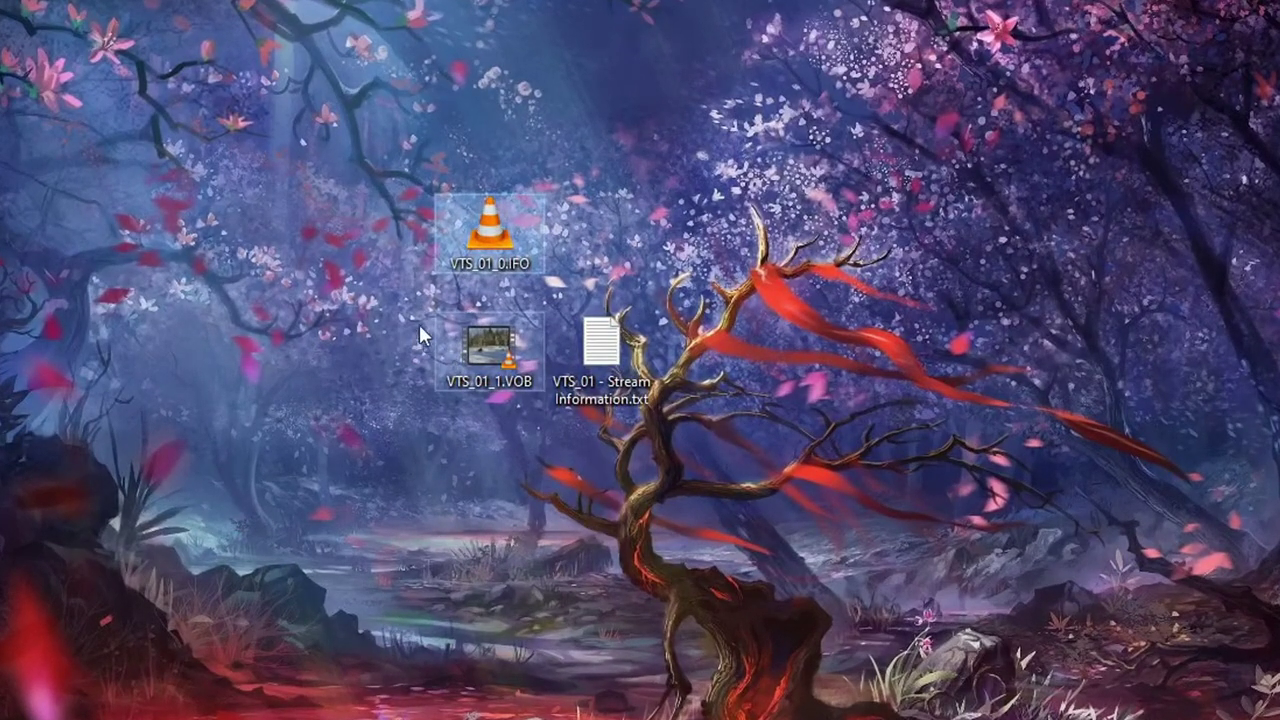
click(360, 243)
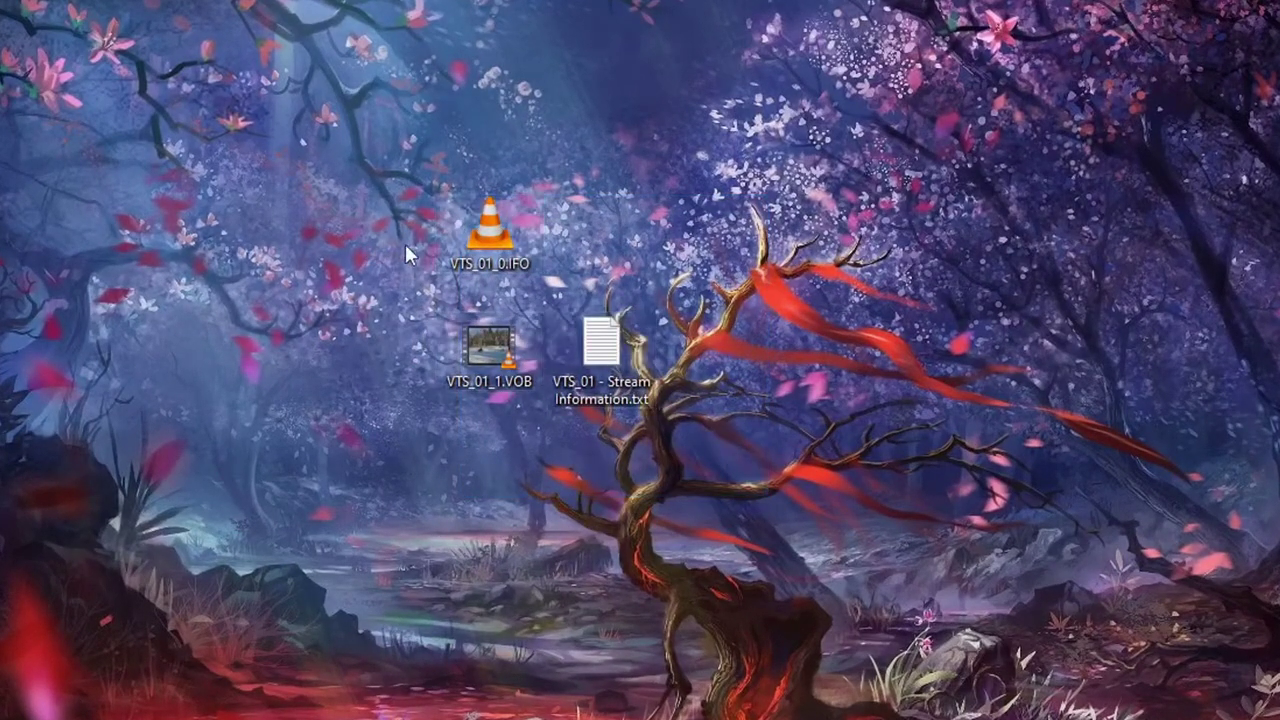
Check the size of VTS_01_0.IFO in its file properties and close them.
click(468, 245)
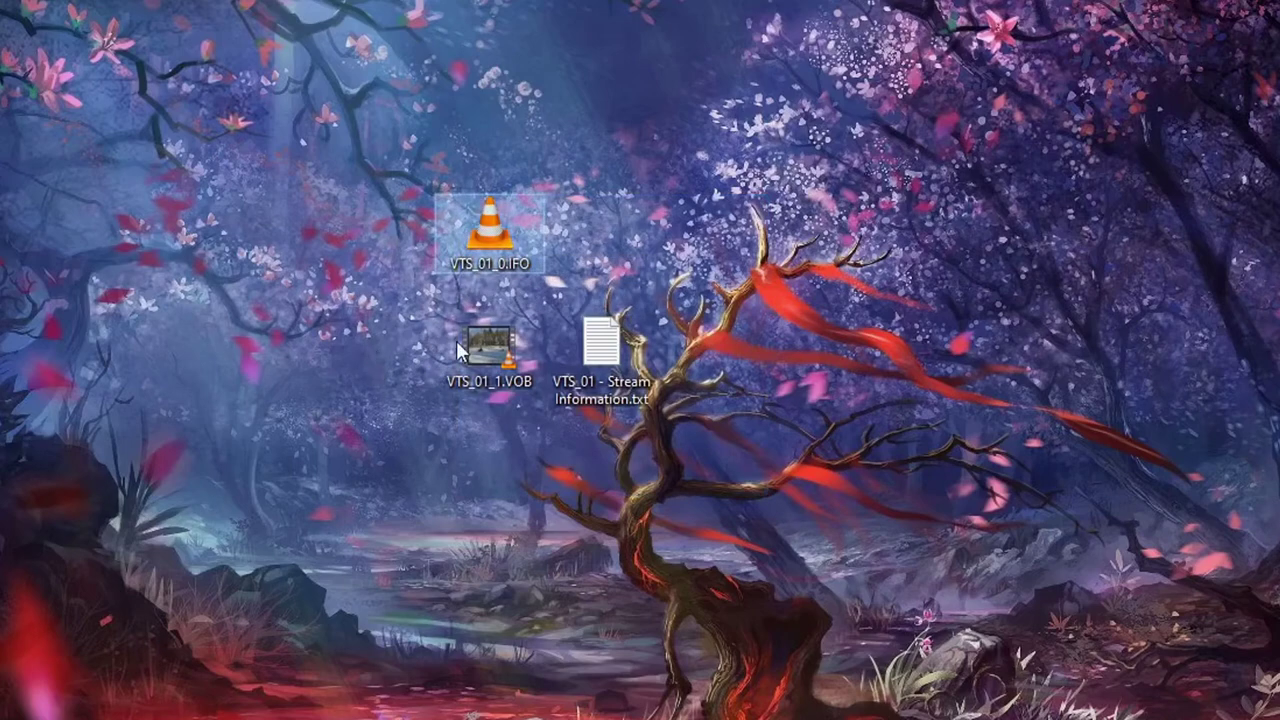
right_click(472, 204)
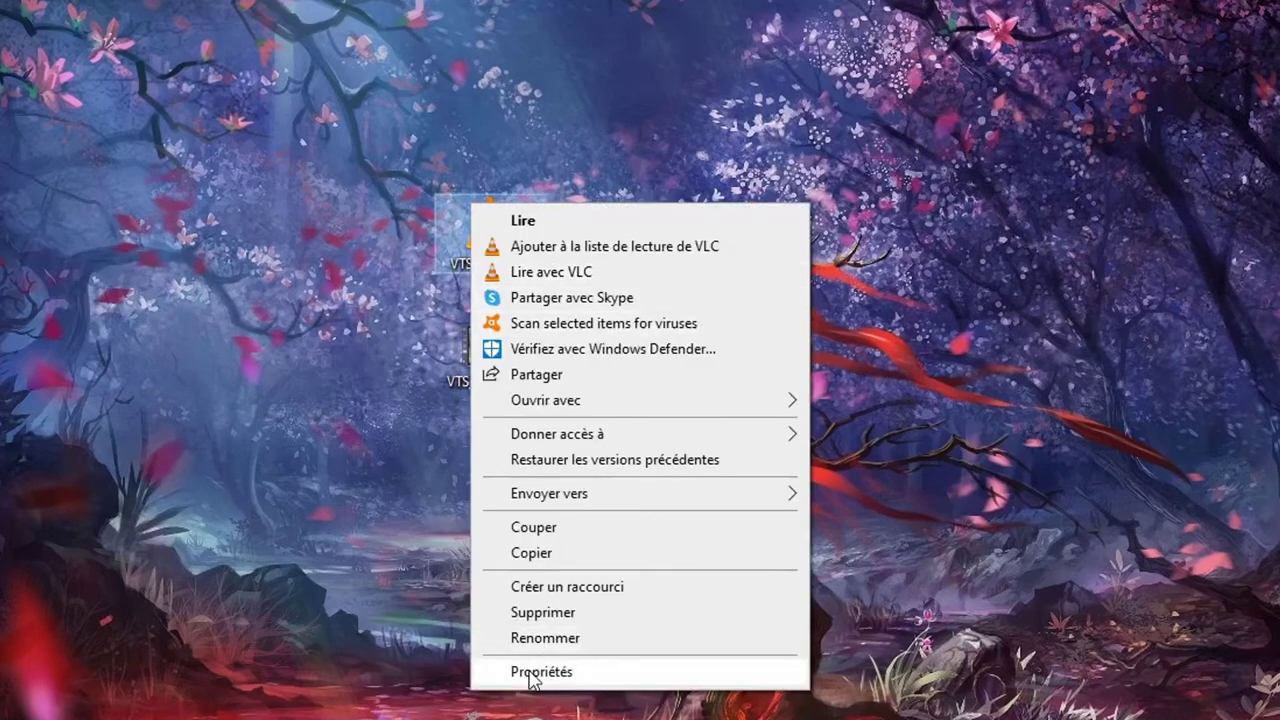
click(532, 673)
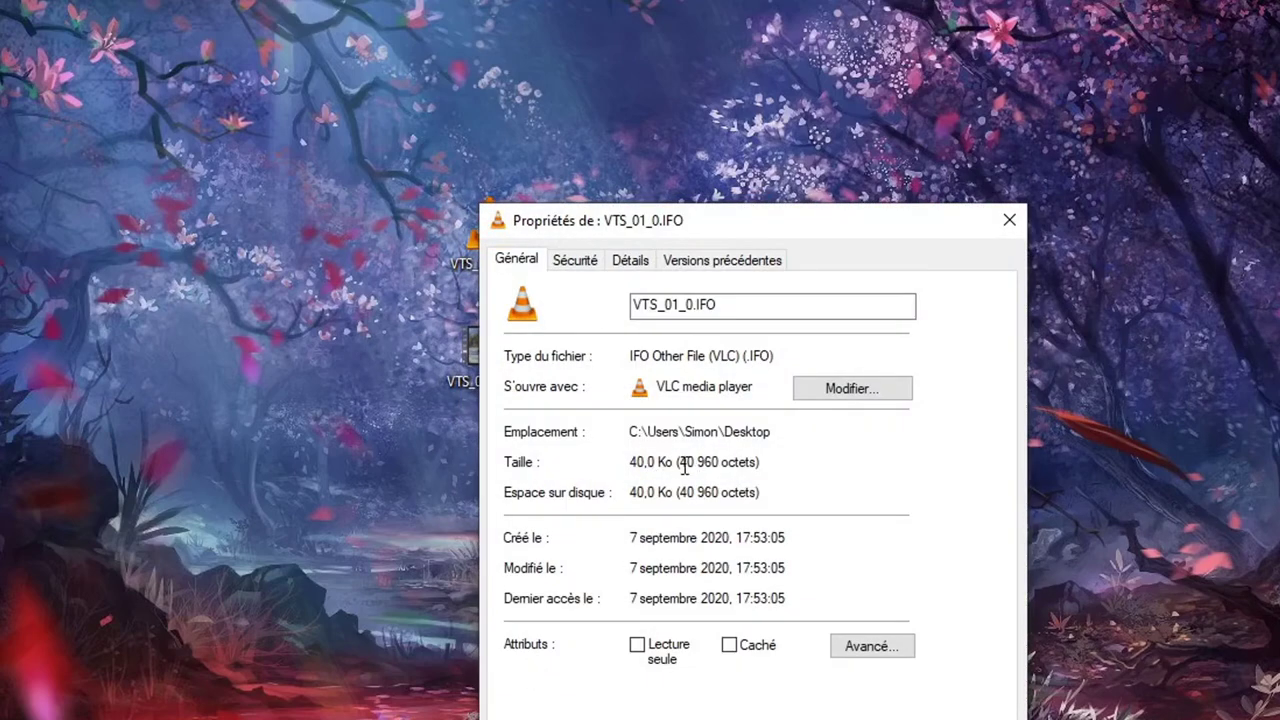
drag(678, 462, 752, 466)
click(1006, 224)
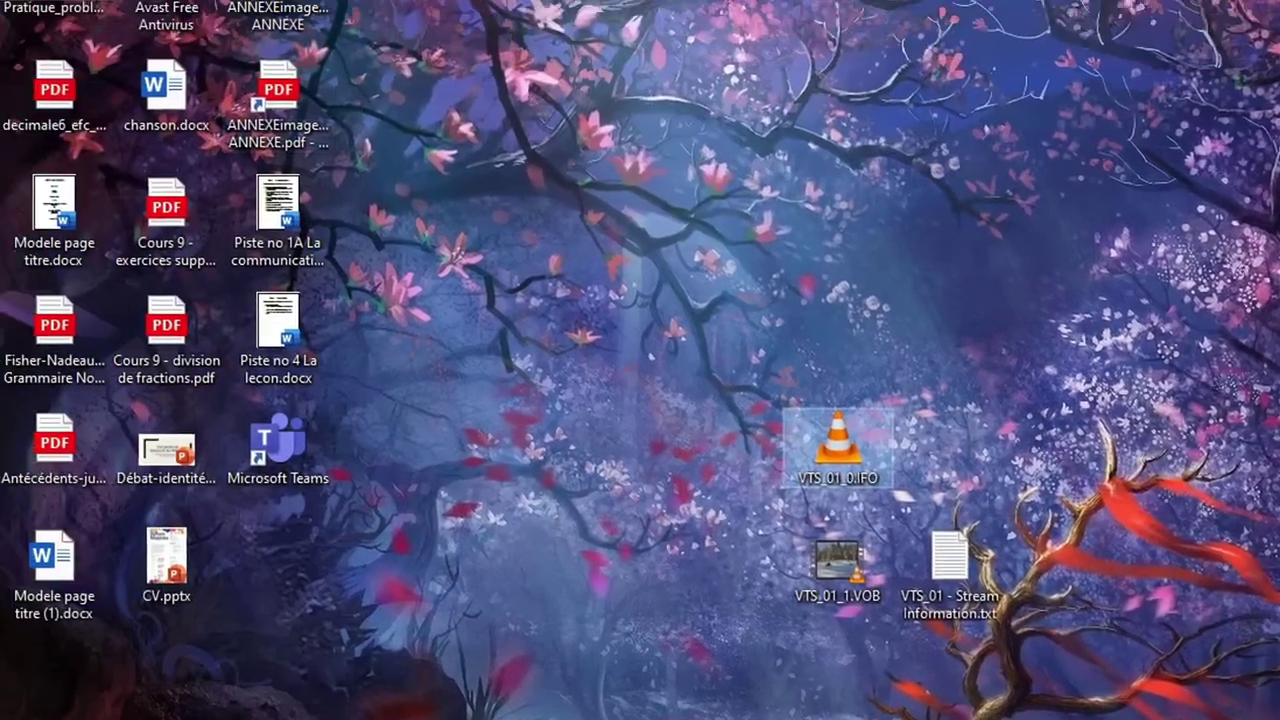
Delete VTS_01_0.IFO and VTS_01 - Stream Information.txt from the desktop, keeping only the VOB file.
drag(838, 445, 40, 30)
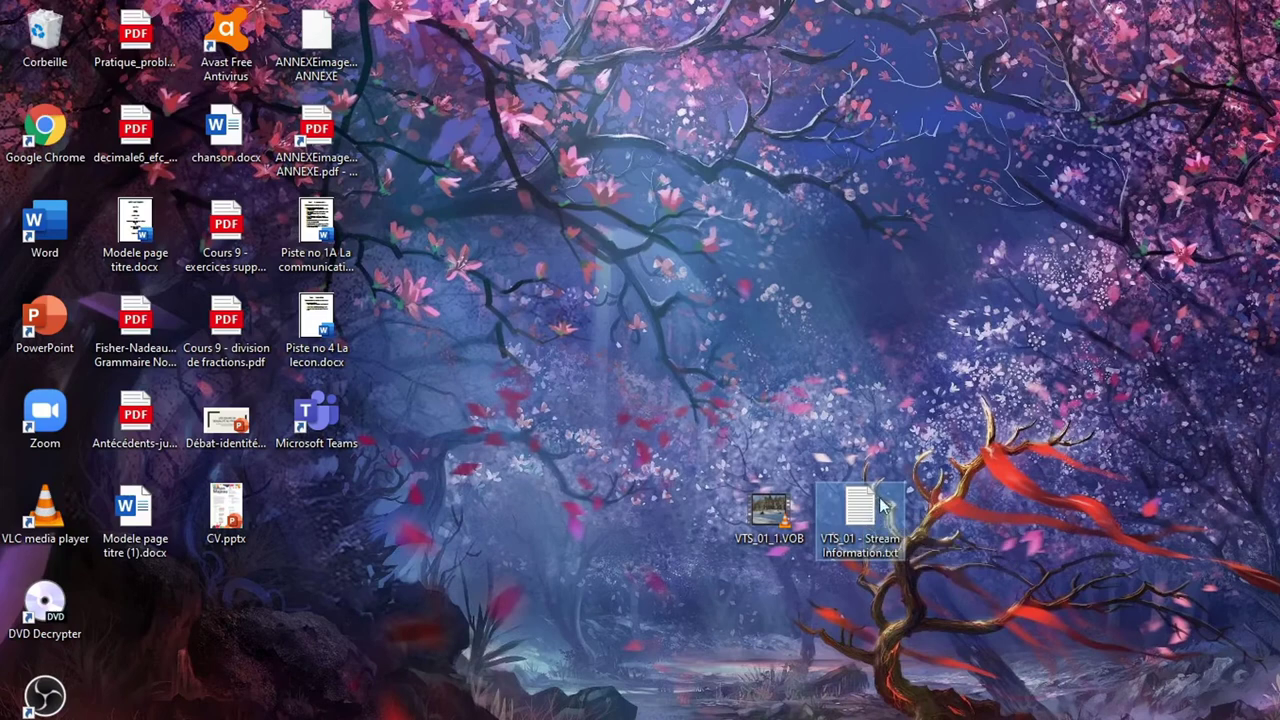
drag(860, 512, 40, 30)
key(Escape)
key(Delete)
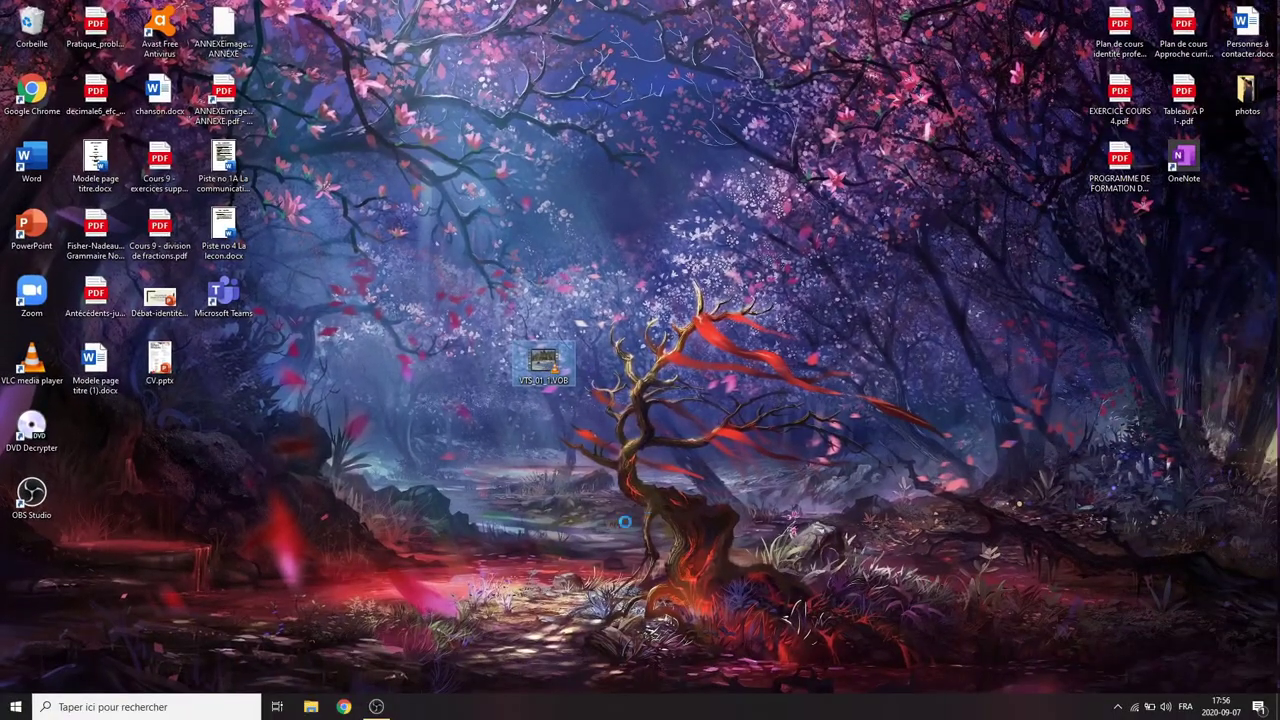
Check the size of VTS_01_1.VOB in its file properties and close them.
right_click(545, 368)
click(585, 636)
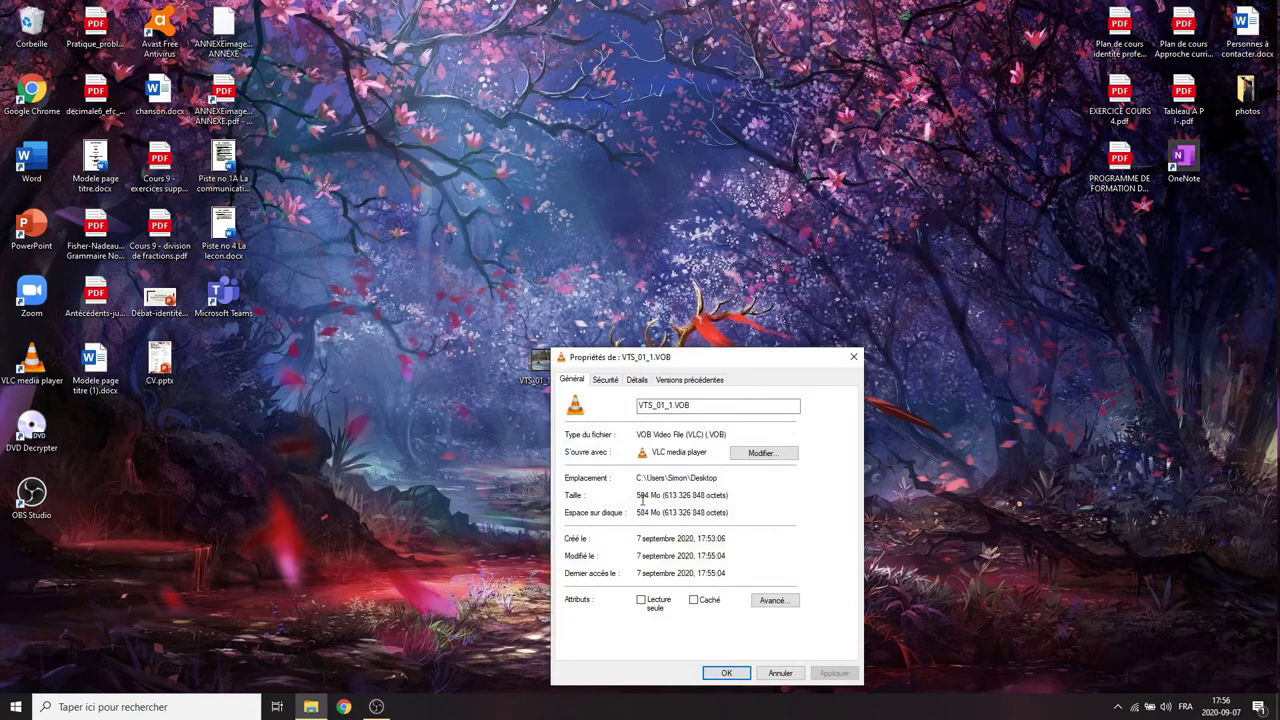
drag(638, 494, 709, 496)
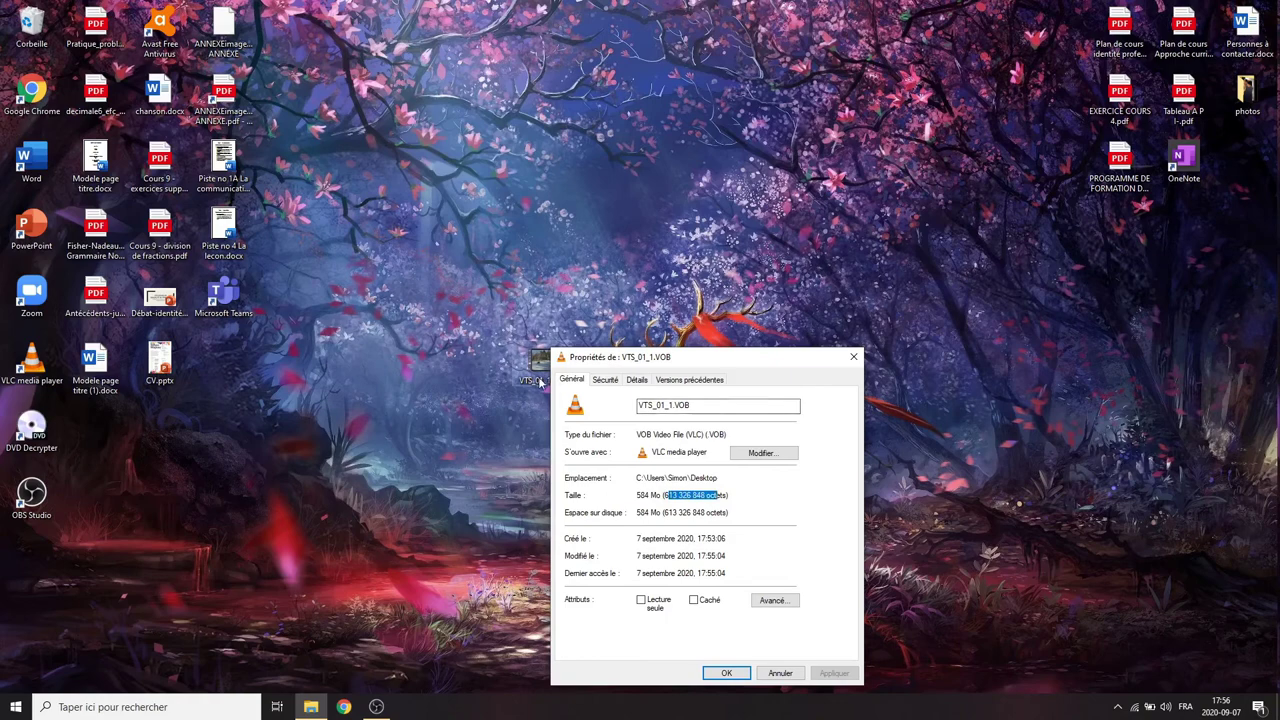
click(855, 356)
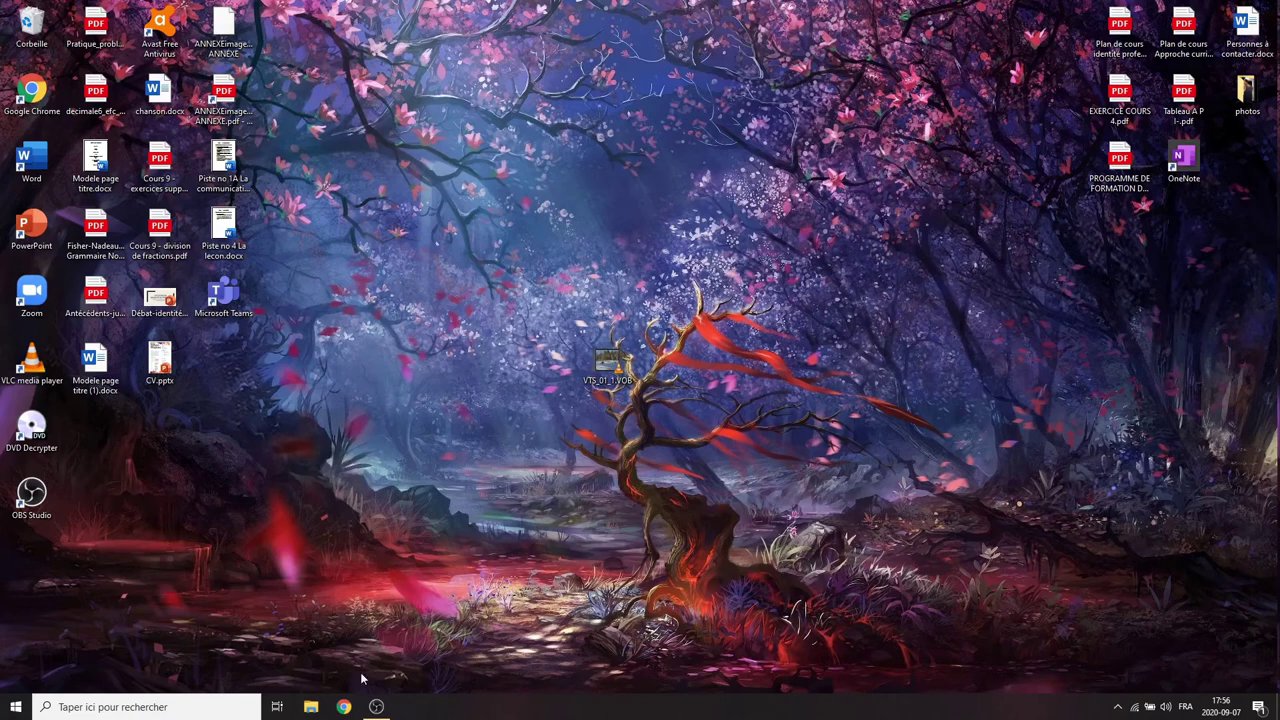
Switch to Google Chrome, search the web for "vlc media player" and open the official videolan.org download result.
click(343, 707)
text(v)
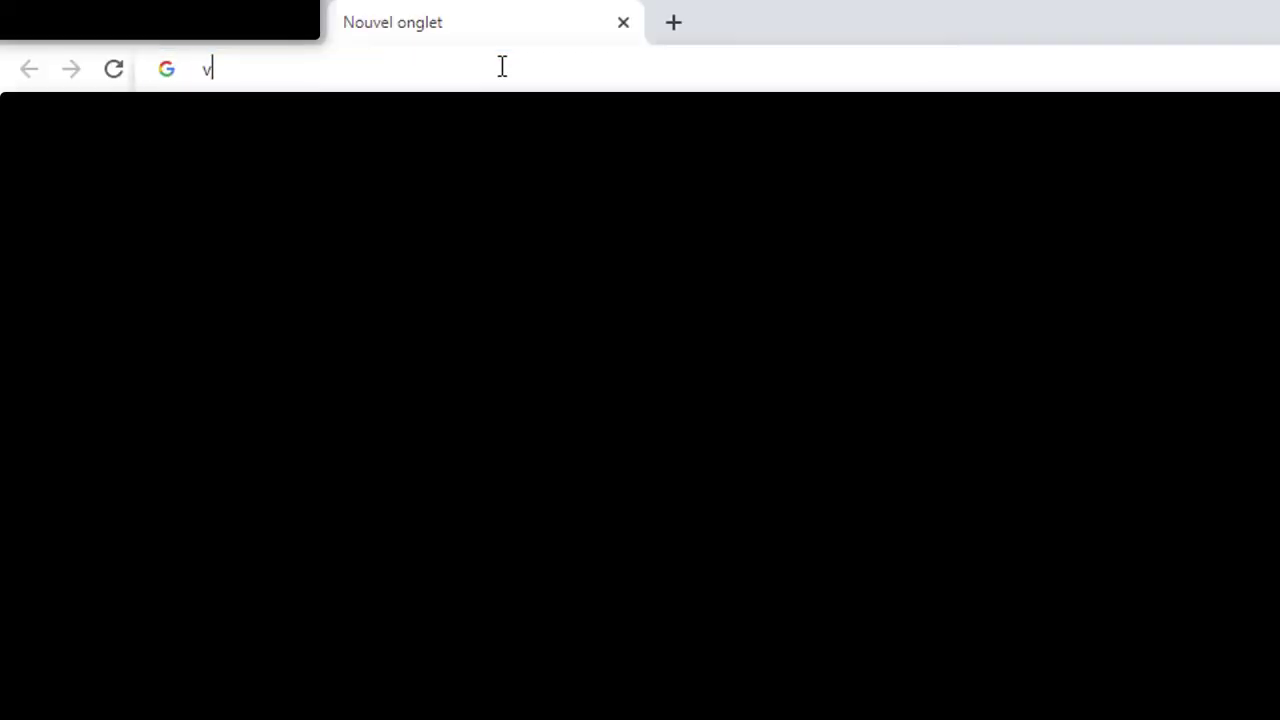
text(lc media player)
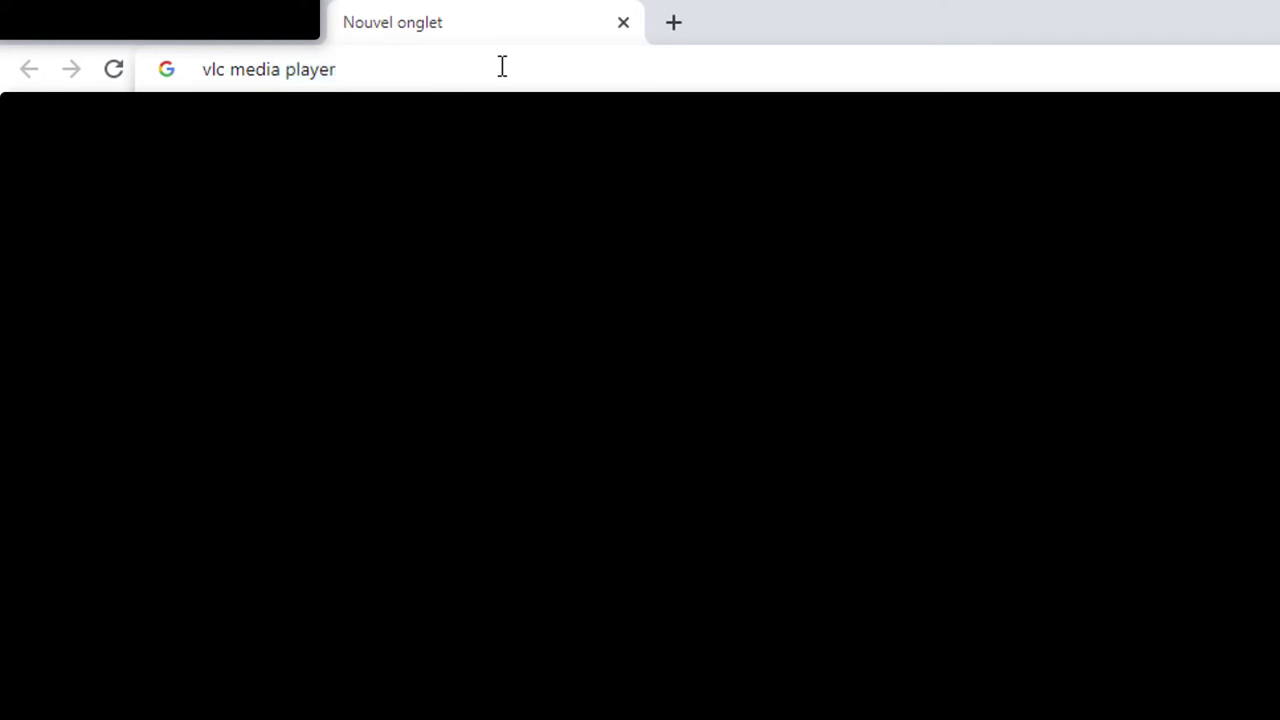
key(Return)
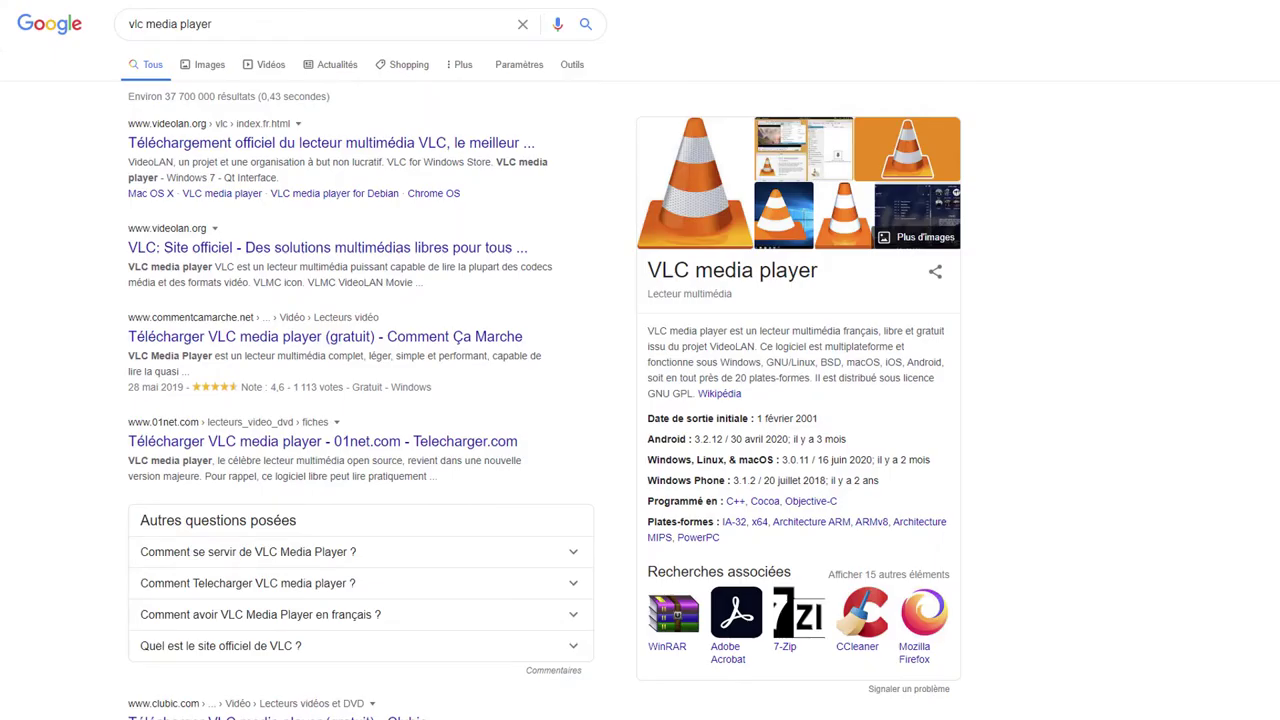
click(238, 146)
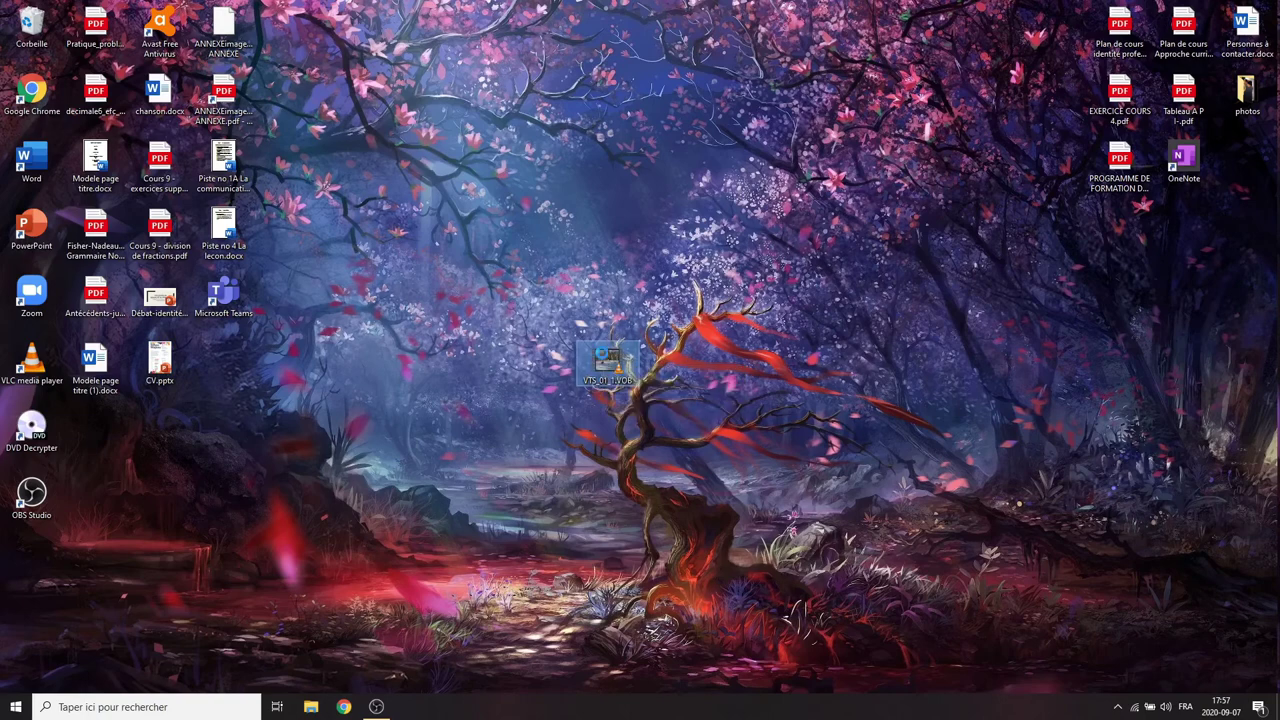
Play VTS_01_1.VOB from the desktop with VLC and pause the video.
right_click(602, 356)
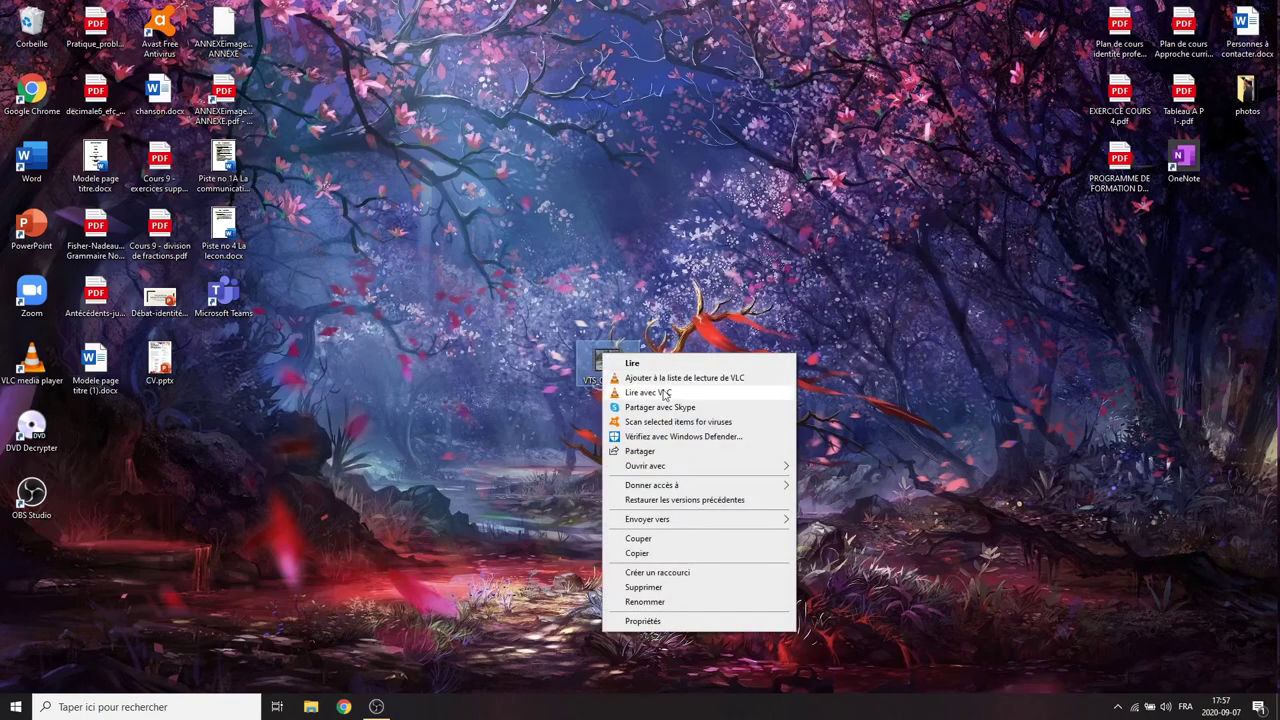
click(664, 393)
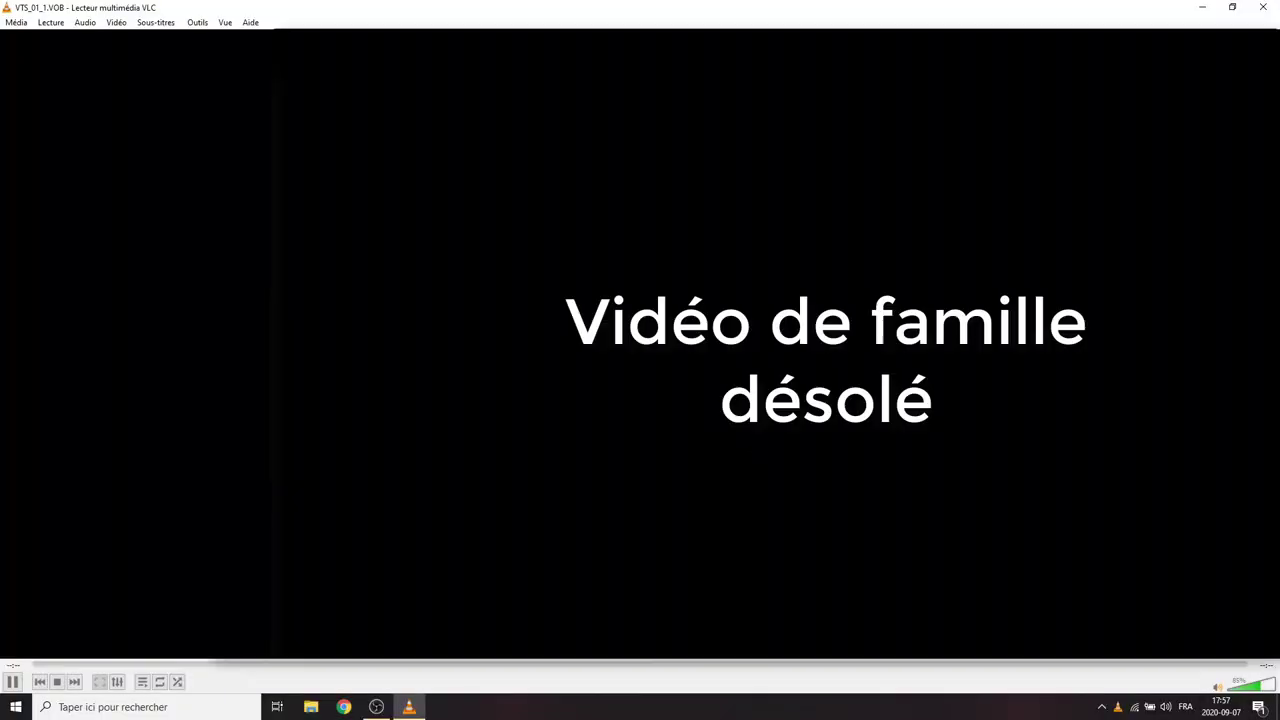
click(21, 681)
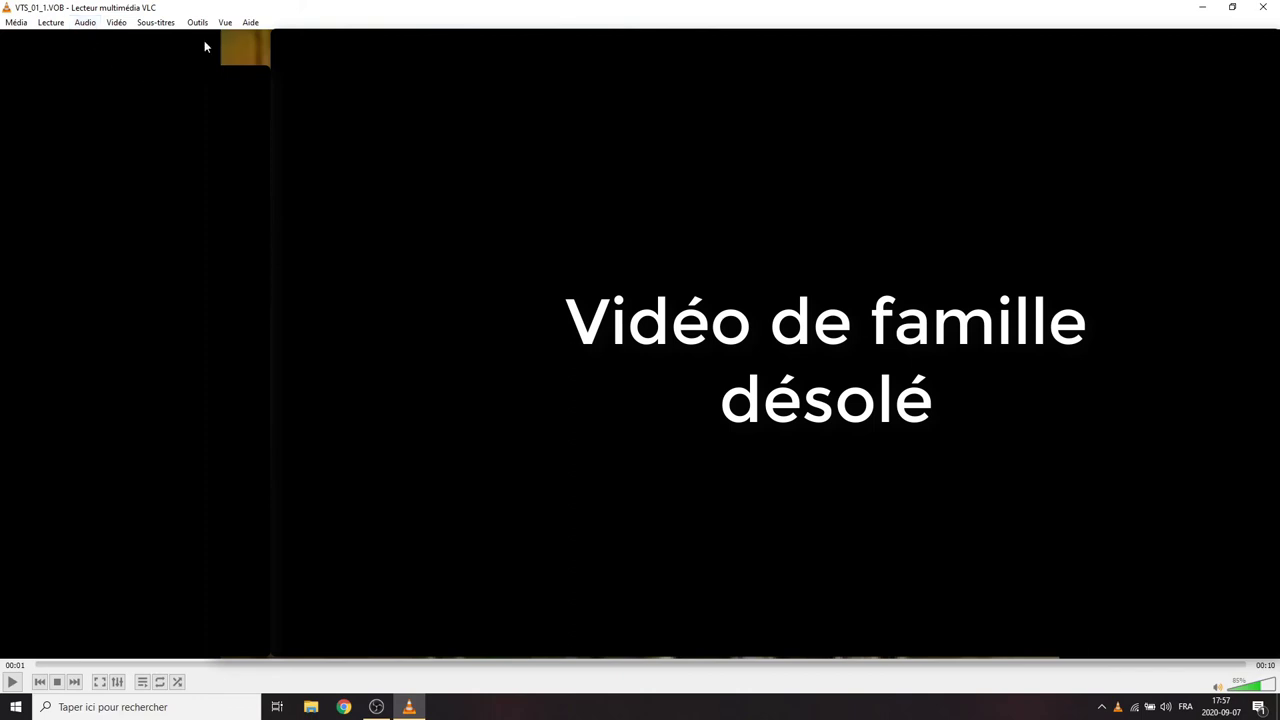
Examine the audio tracks available for the paused video and close VLC.
click(86, 23)
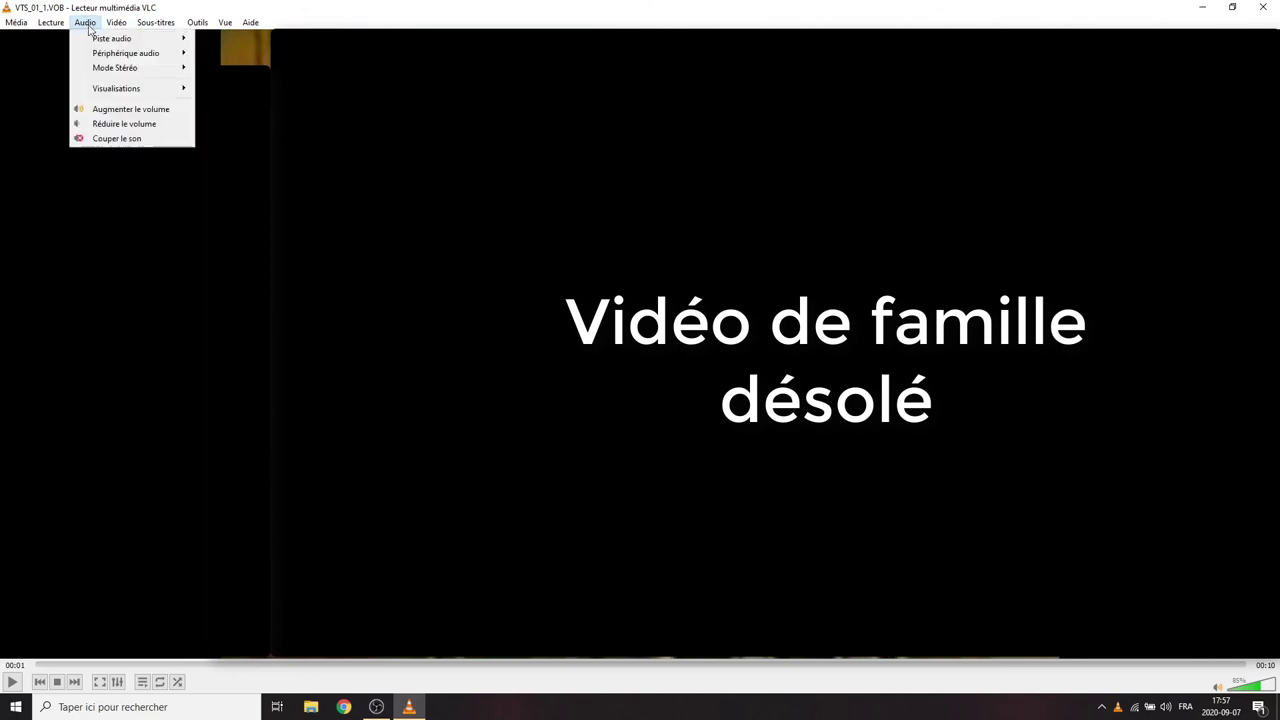
mouse_move(112, 38)
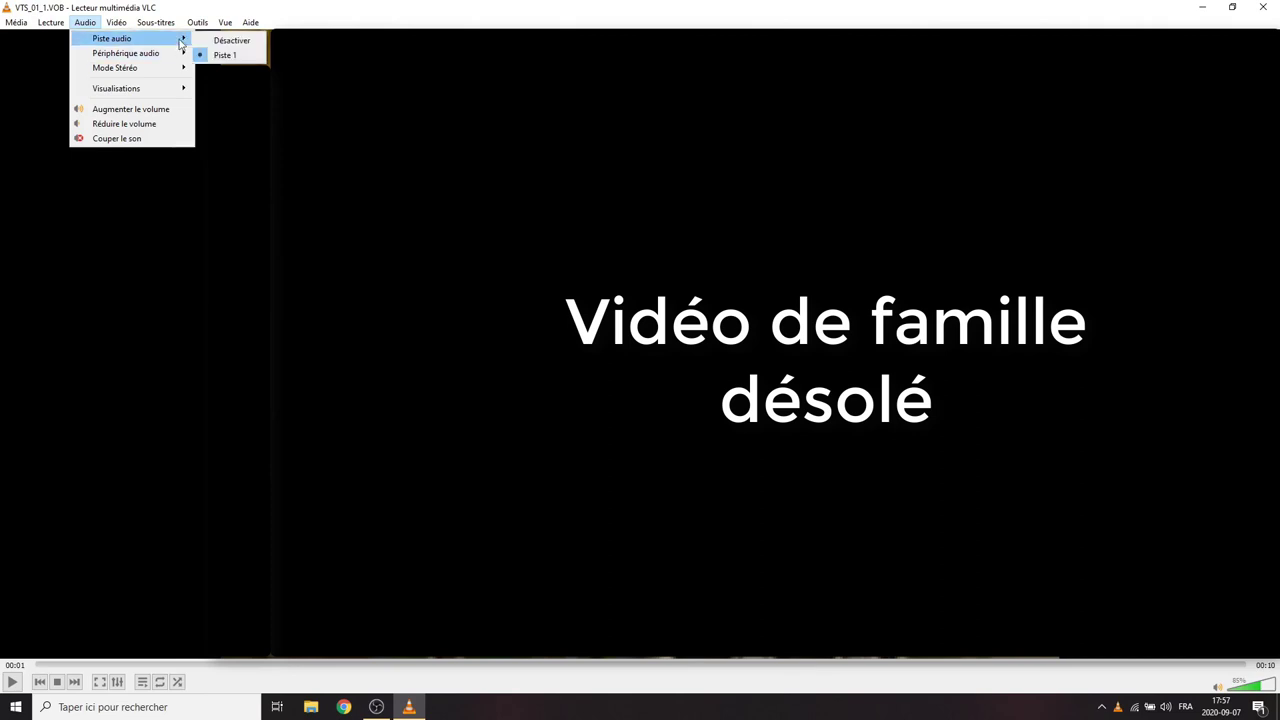
key(Escape)
key(Escape)
key(Escape)
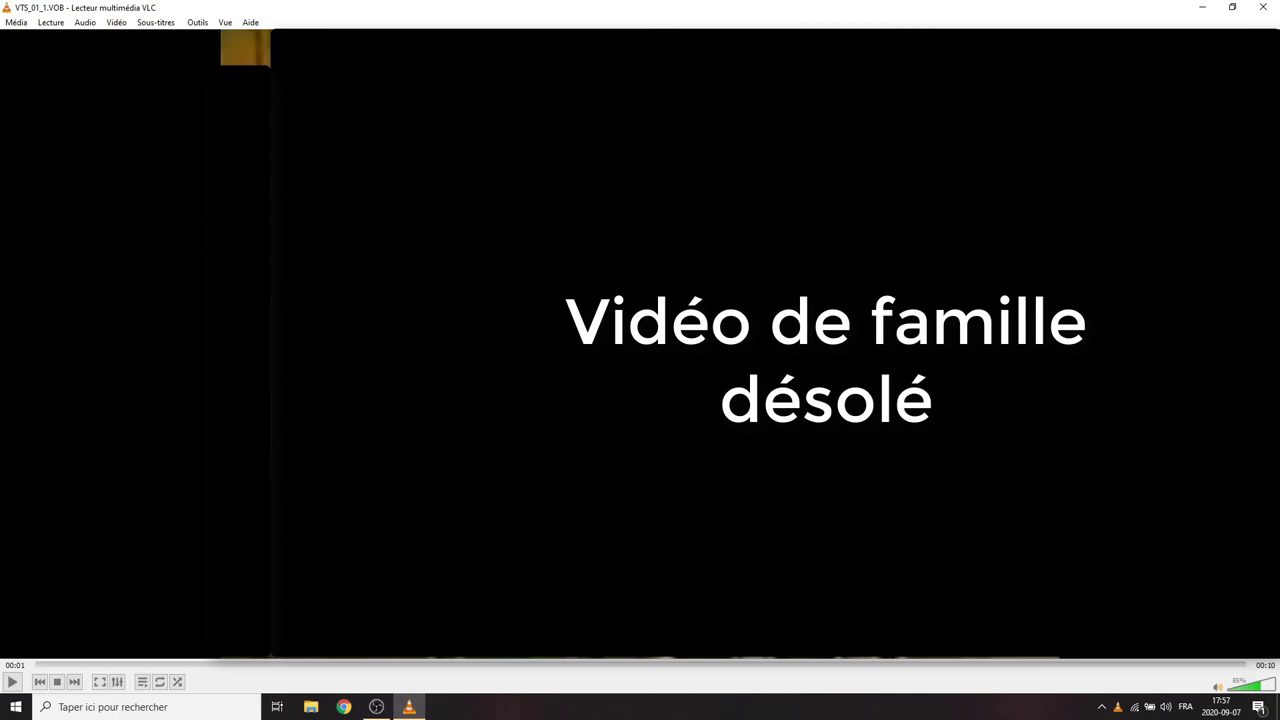
click(1264, 7)
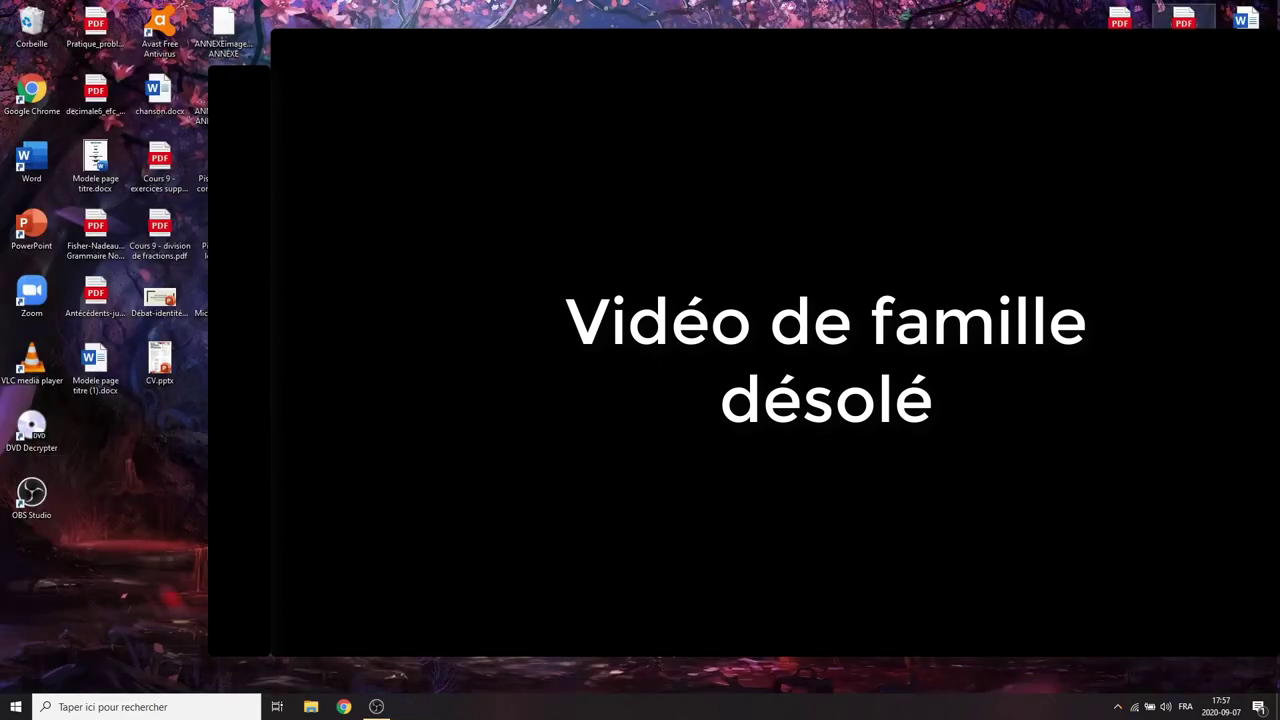